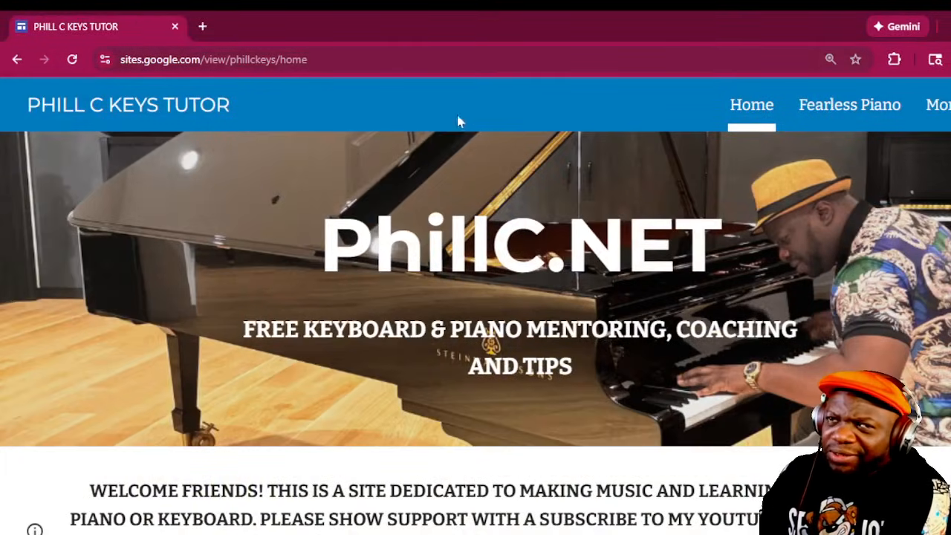
- Open the Environment Generator page within the site's AI Music Tools section
mouse_move(944, 107)
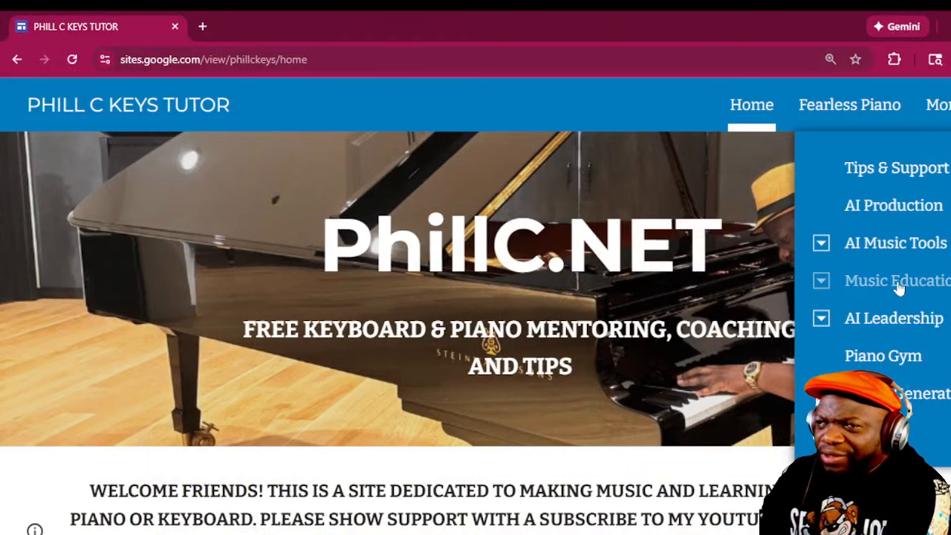
left_click(898, 250)
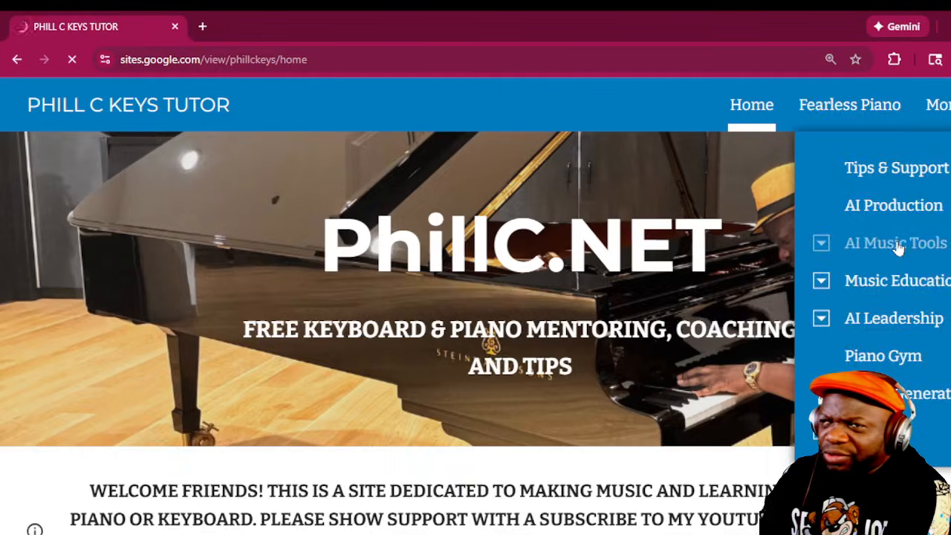
key("ctrl+minus")
key("ctrl+minus")
key("ctrl+minus")
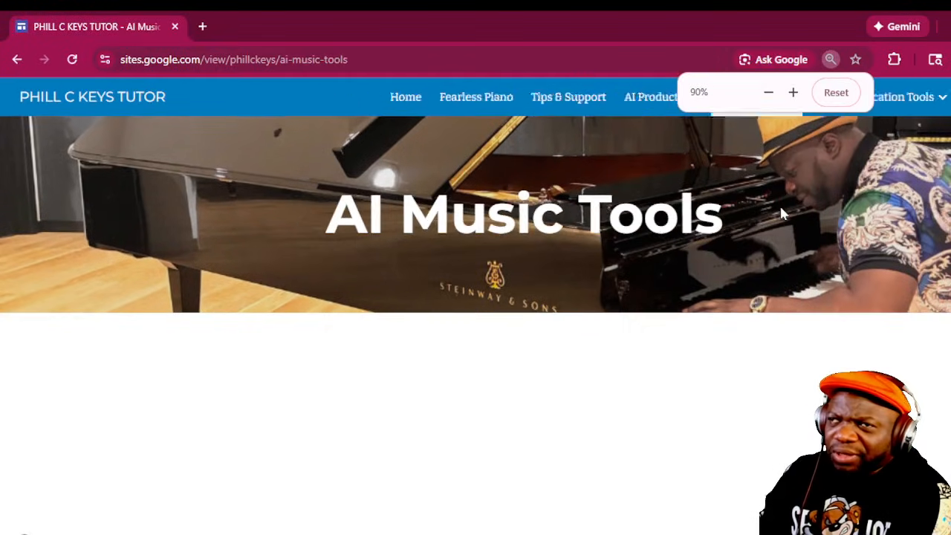
mouse_move(638, 103)
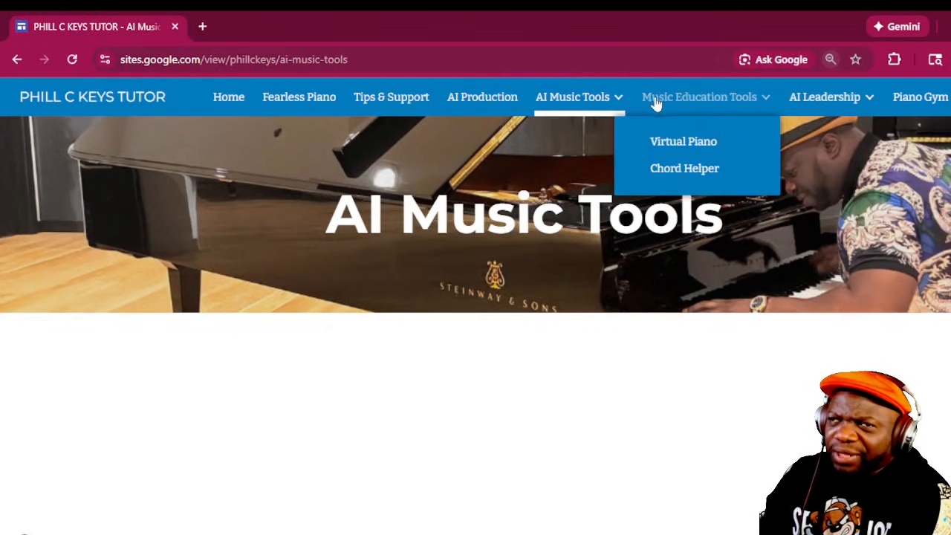
mouse_move(586, 102)
left_click(571, 143)
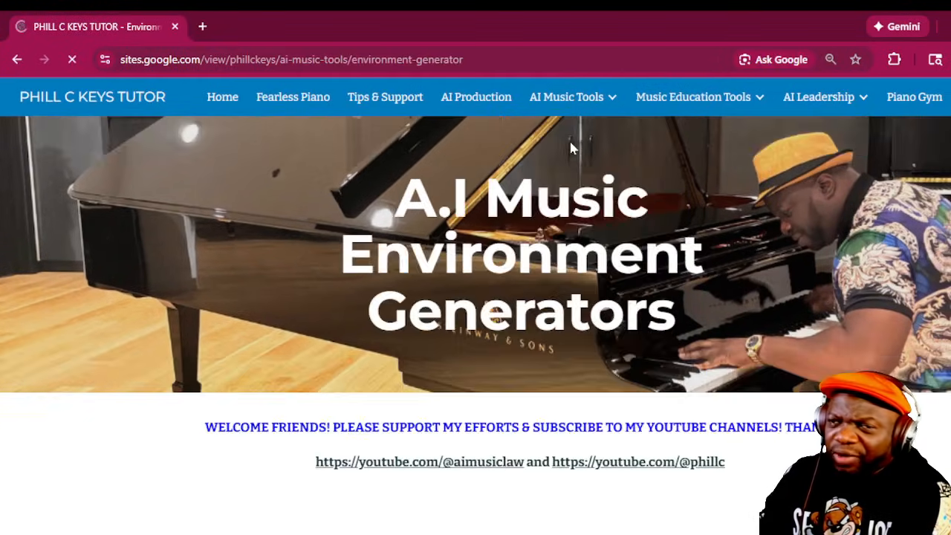
- In Phill's Prompt Super-Sizer, set the genre to R&B/Soul and keep Contemporary R&B as the sub-genre
scroll(573, 149, "down", 4)
scroll(392, 322, "down", 4)
scroll(320, 351, "down", 10)
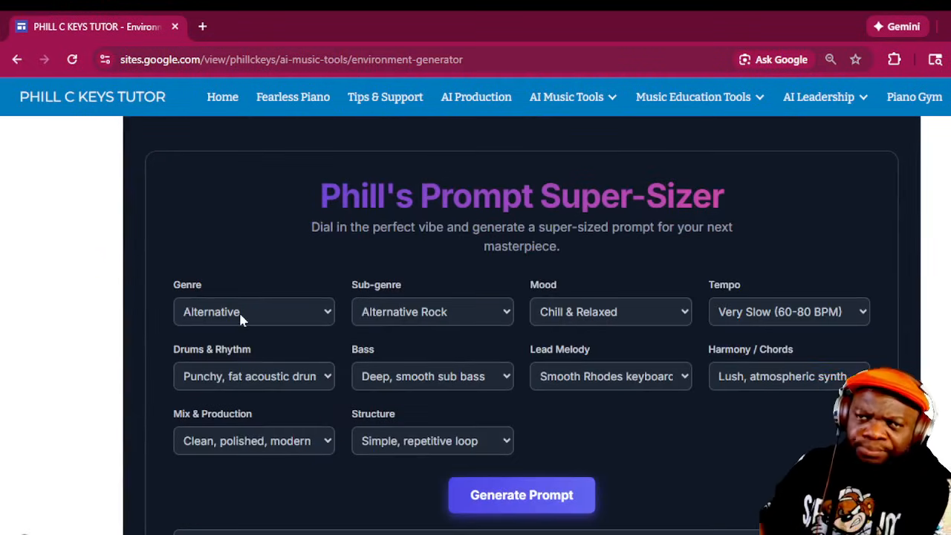
left_click(239, 313)
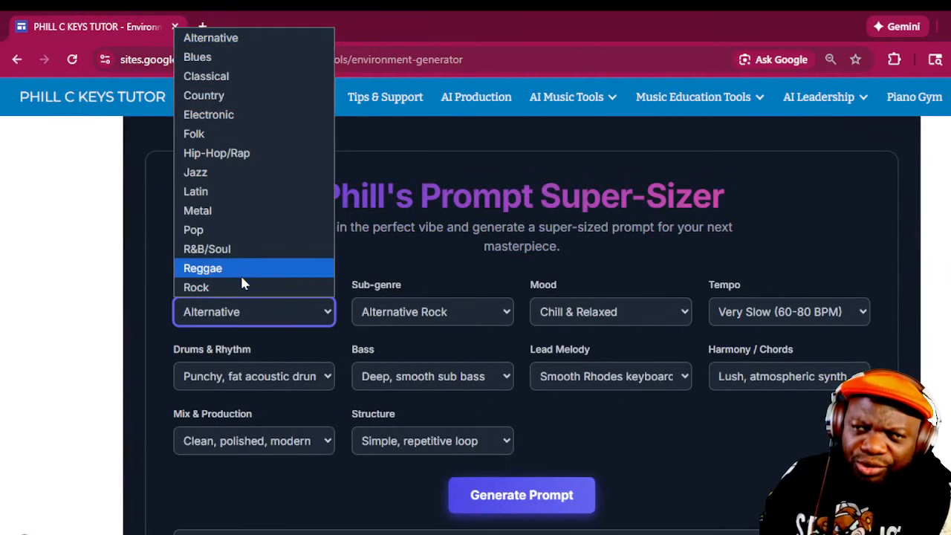
left_click(237, 252)
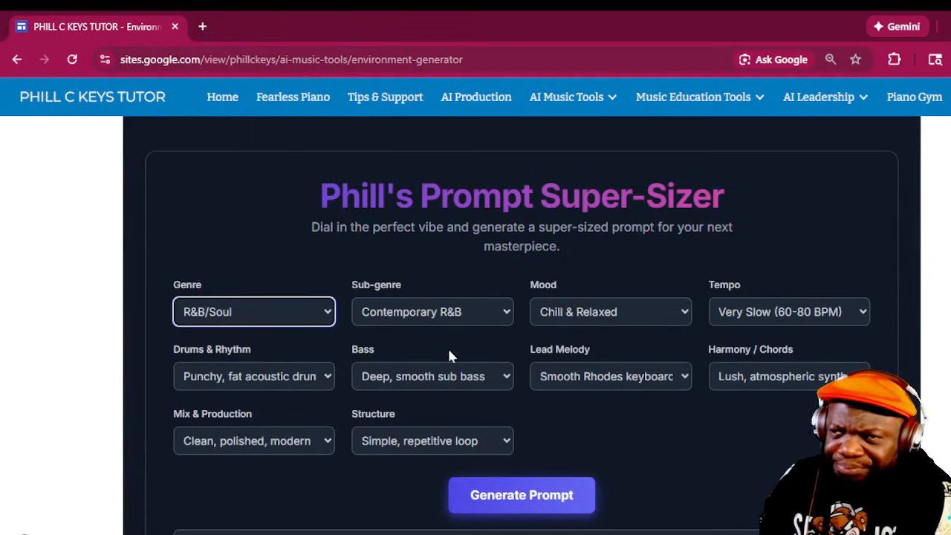
scroll(671, 347, "down", 3)
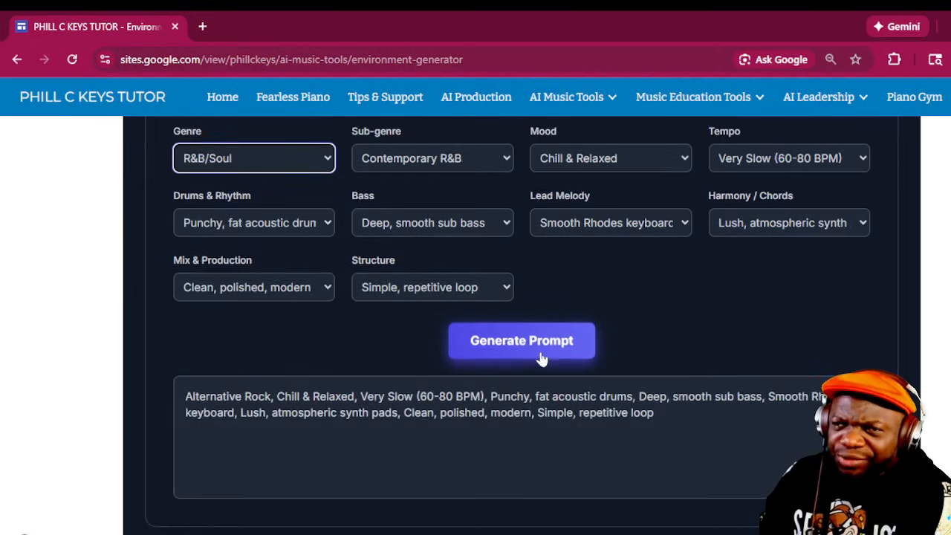
left_click(442, 157)
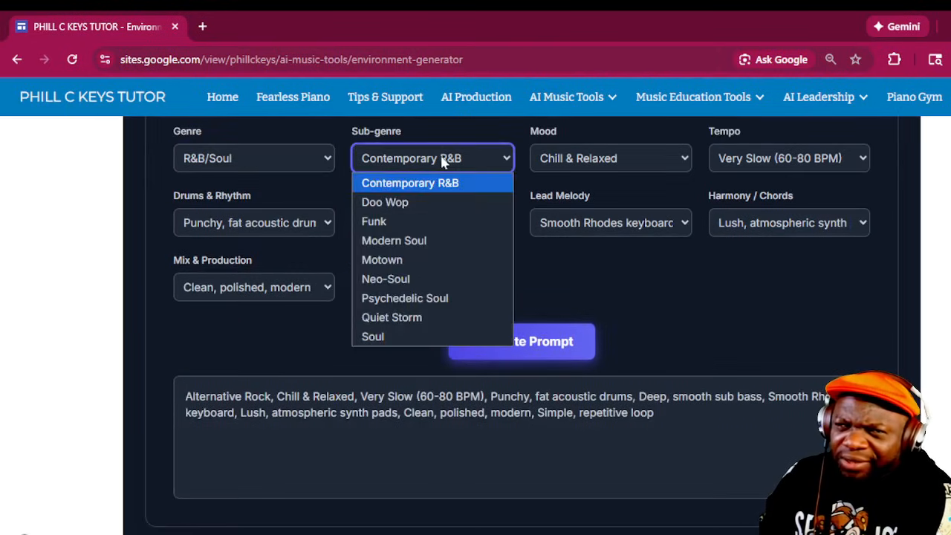
left_click(442, 158)
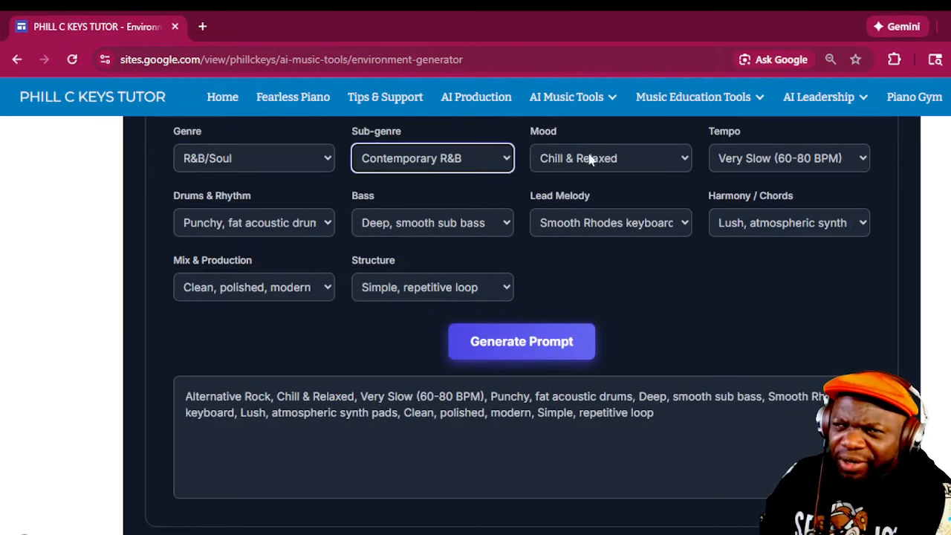
- Set the tempo to Medium (100-120 BPM) and generate the prompt
left_click(793, 165)
left_click(769, 221)
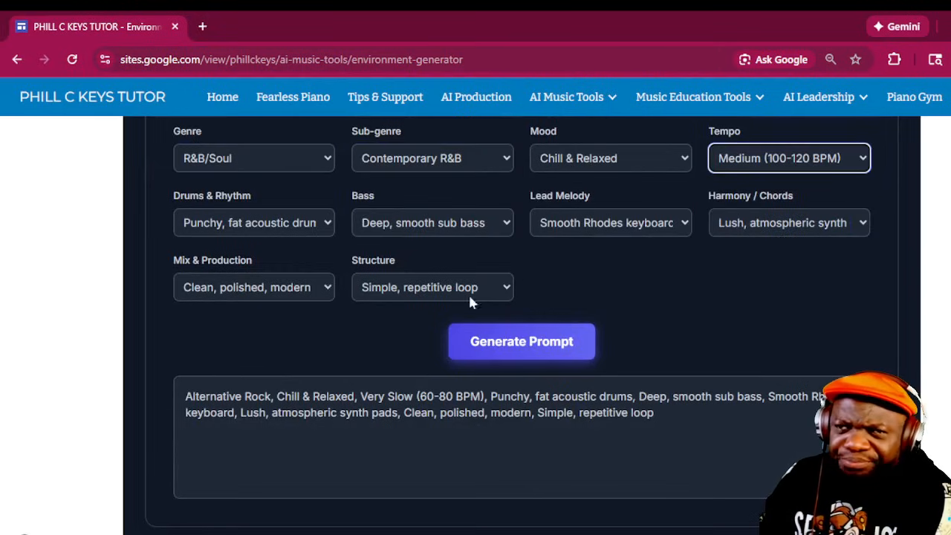
left_click(552, 346)
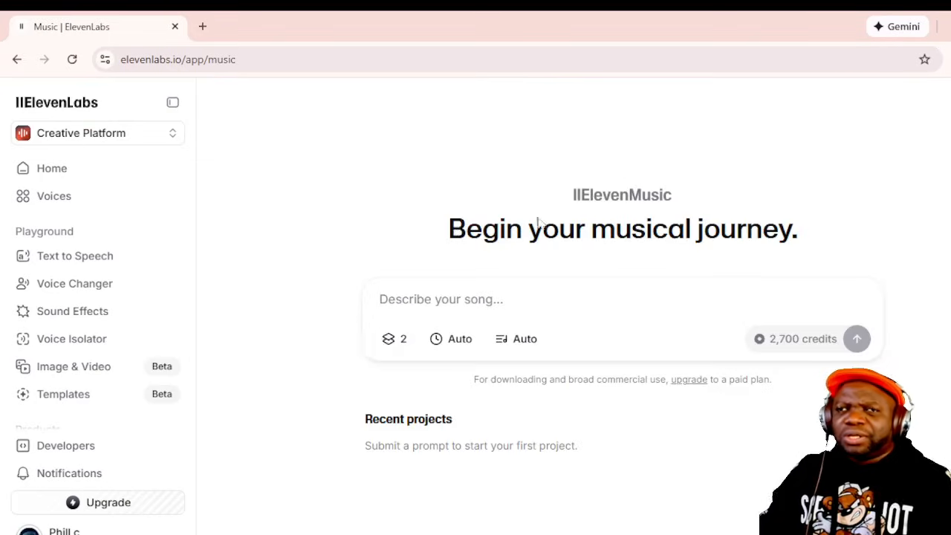
- Switch to the ElevenLabs music page and paste the generated prompt as the song description
type("Contemporary R&B, Chill & Relaxed, Medium (100-120 BPM), Punchy, fat acoustic drums, Deep, smooth sub bass, Smooth Rhodes keyboard, Lush, atmospheric synth pads, Clean, polished, modern, Simple, repetitive loop")
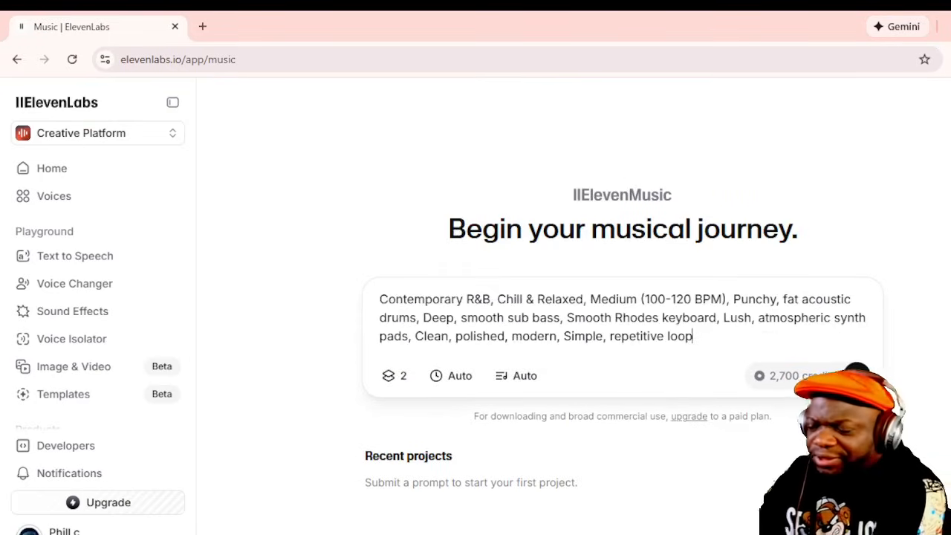
- Add "A SONG ABOUT CREATING MUSIC AND HOW FUN IT IS!" at the start of the song description
key("ctrl+Home")
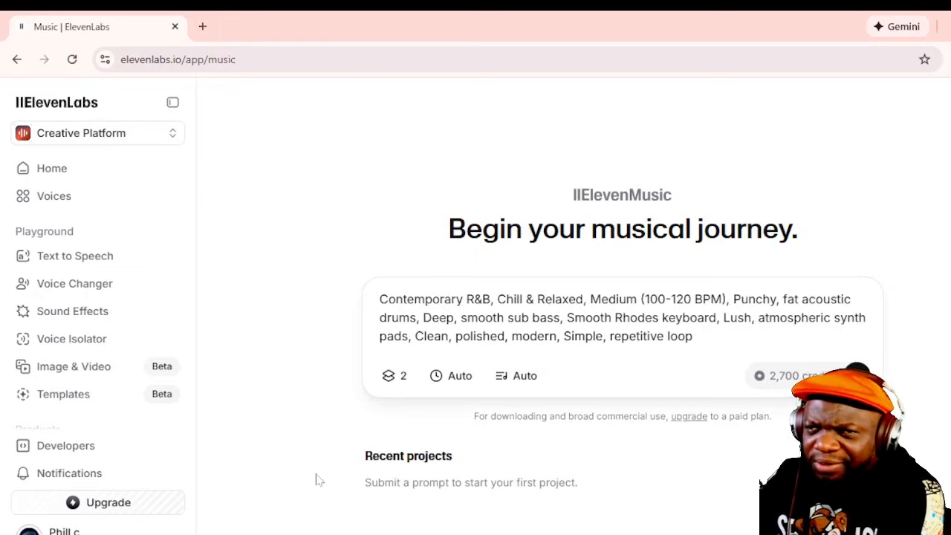
type("A SONG AB")
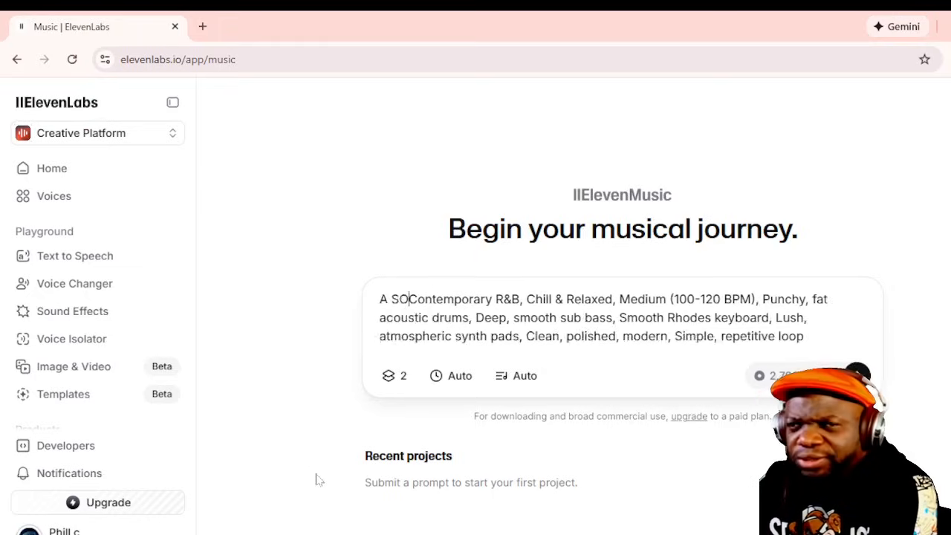
type("OUT ")
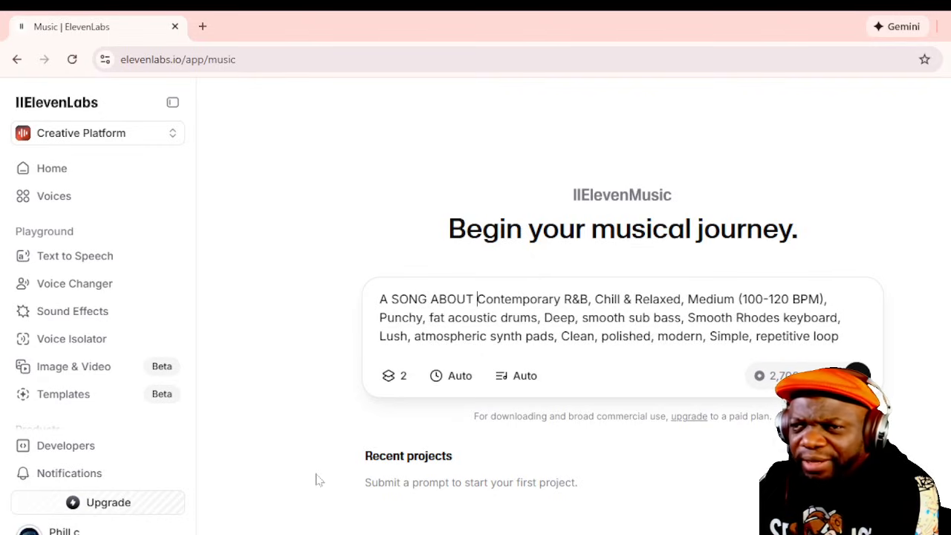
type("CREATING")
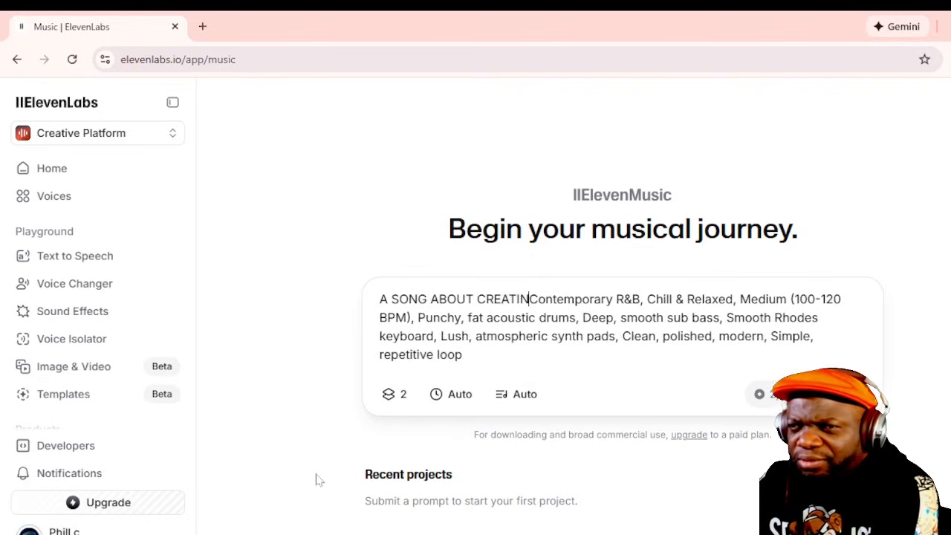
type(" MUSIC")
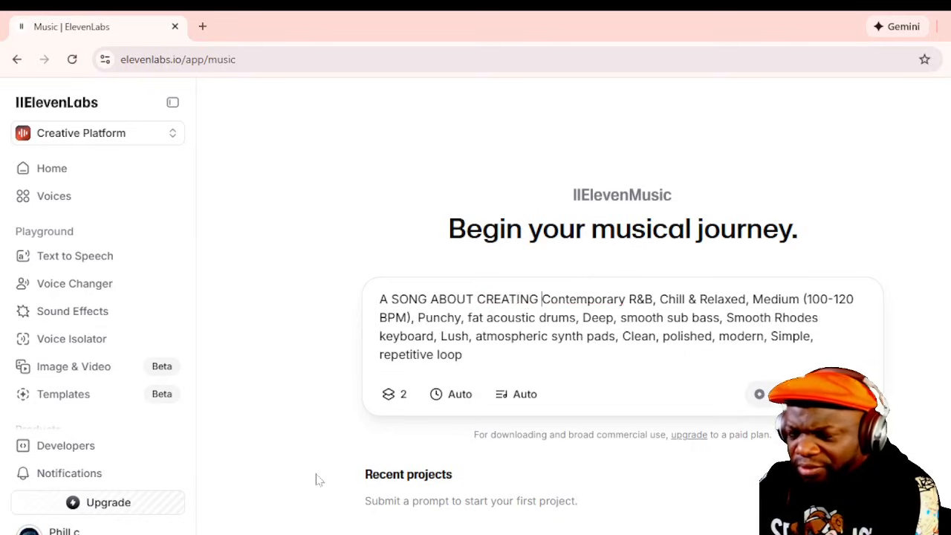
type(" AND HOW ")
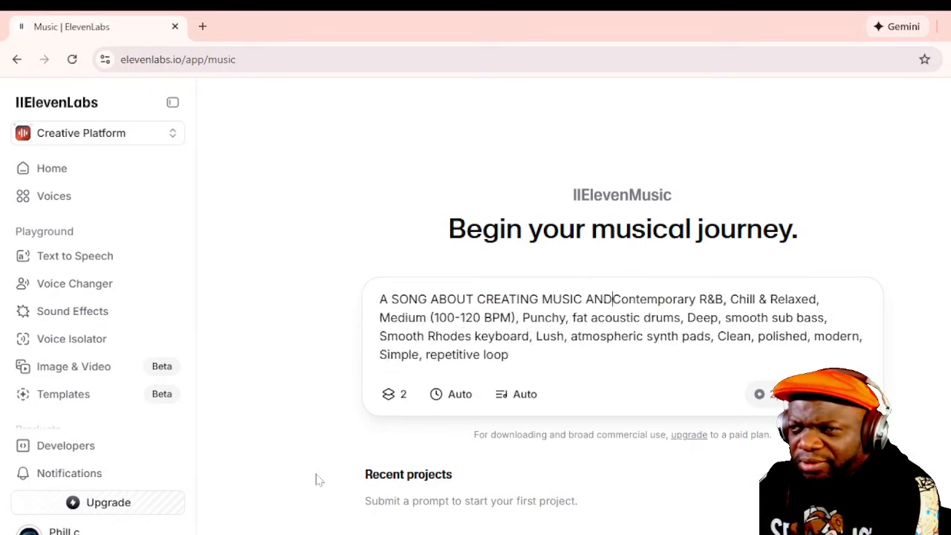
type("FUN")
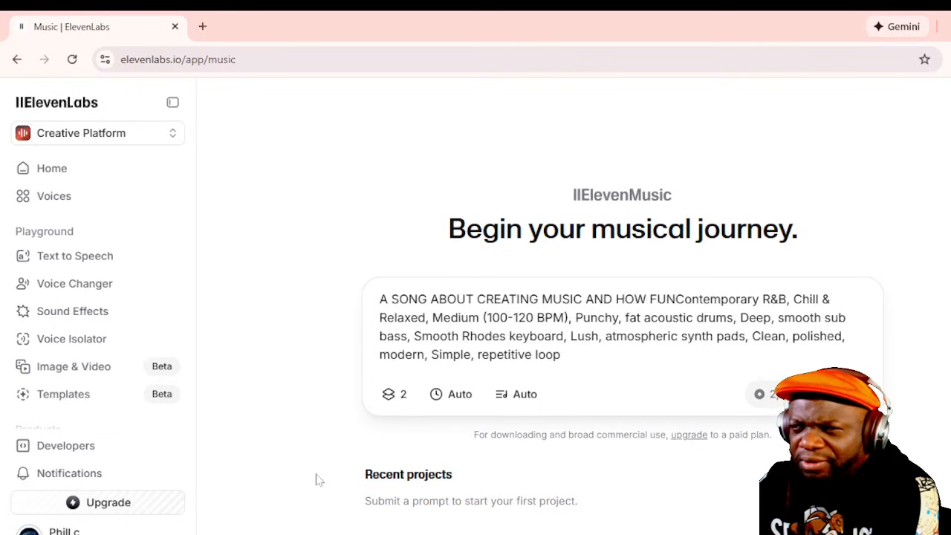
type(" IT I")
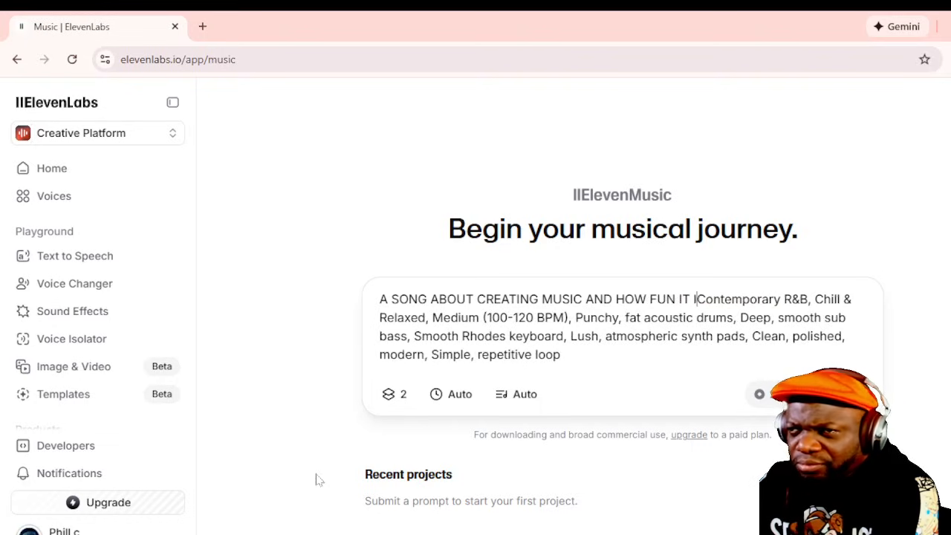
type("S!")
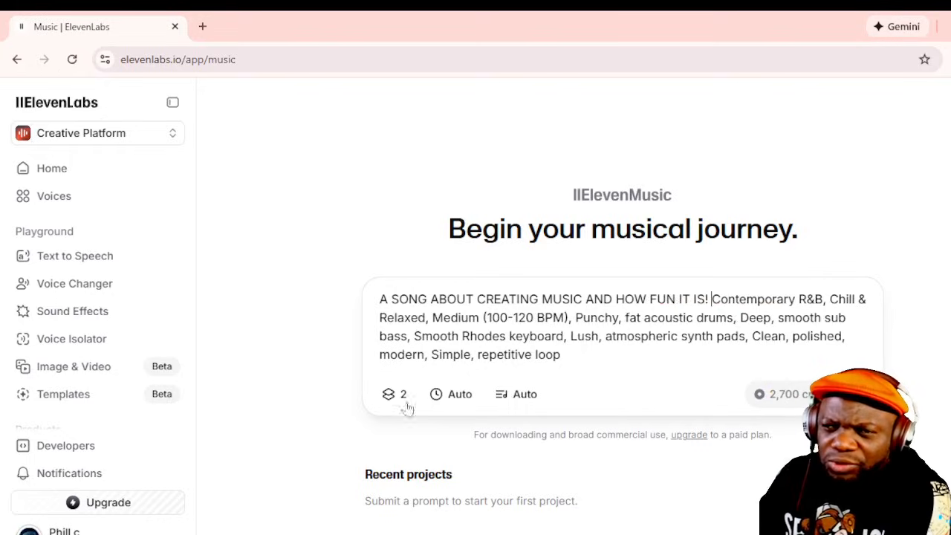
- Switch the lyrics mode to Custom and delete the opening "A SONG ABOUT CREATING MUSIC AND HOW FUN IT IS!" from the song description
left_click(525, 399)
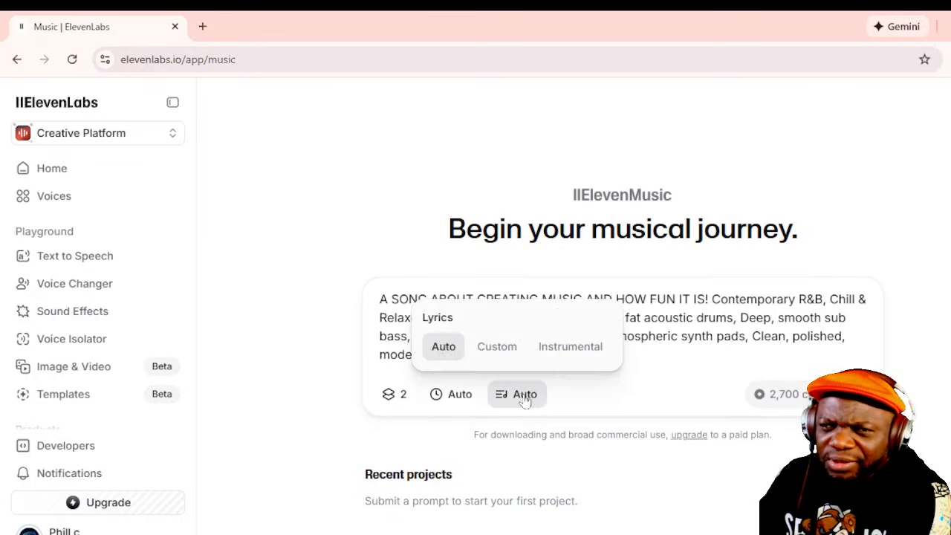
left_click(507, 350)
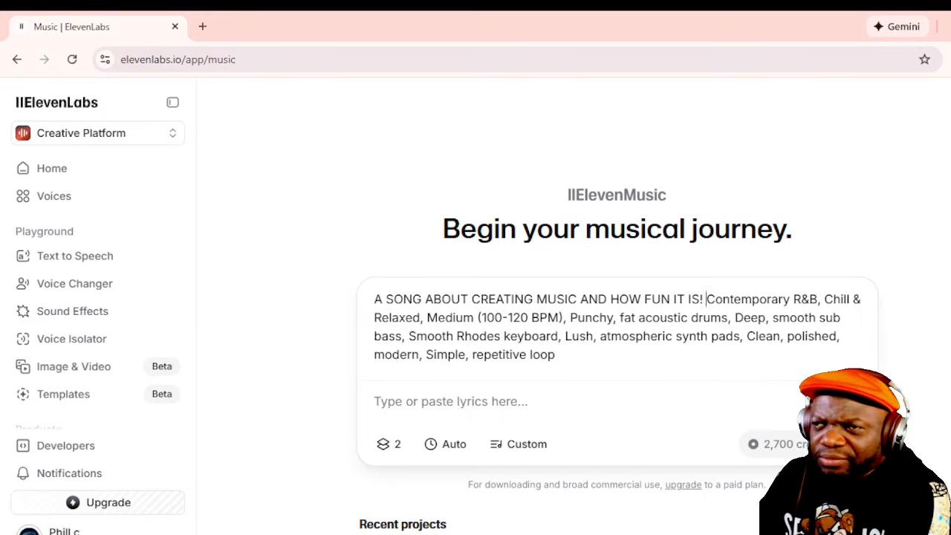
left_click_drag(706, 299, 374, 299)
key("BackSpace")
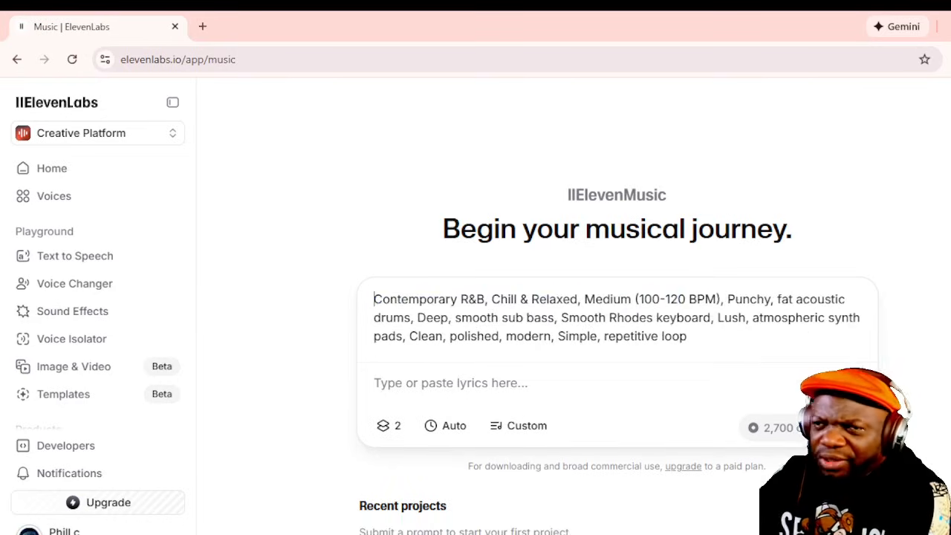
- Enter the first two custom lyric lines: "I love to write songs," and "I love to create"
left_click(451, 383)
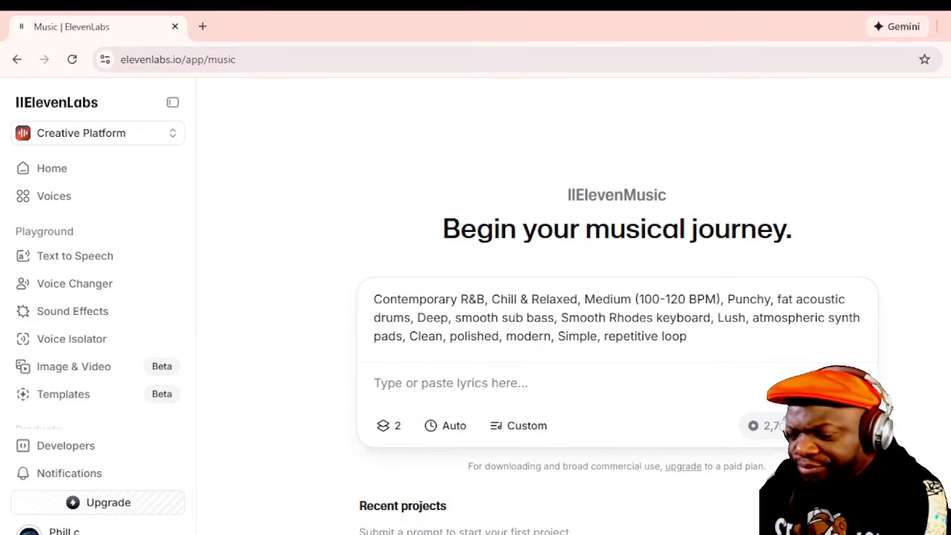
type("I love")
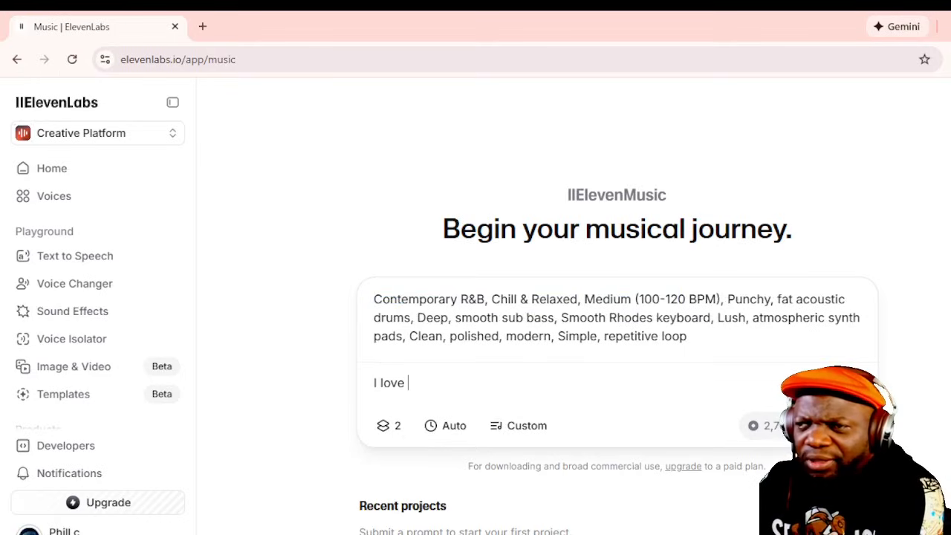
type(" to write so")
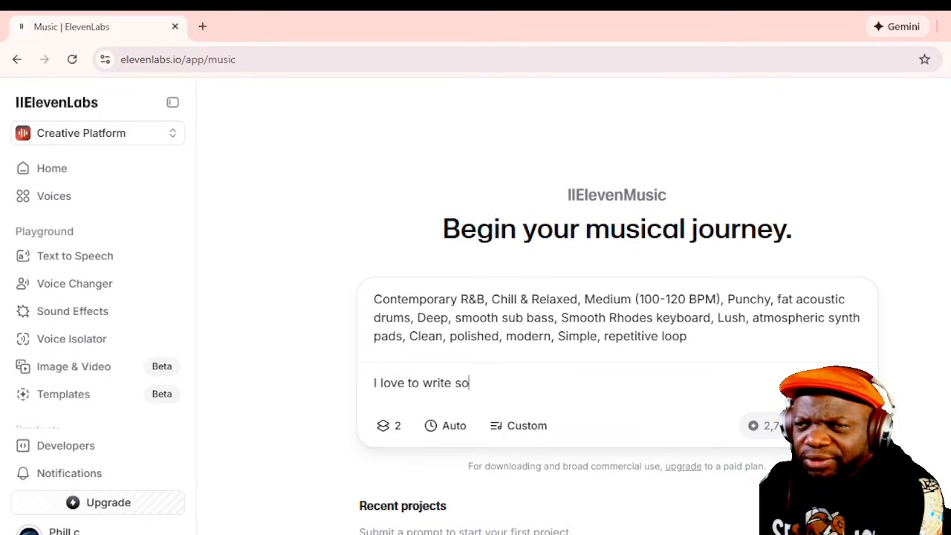
type("ngs,")
key("Return")
type("I l")
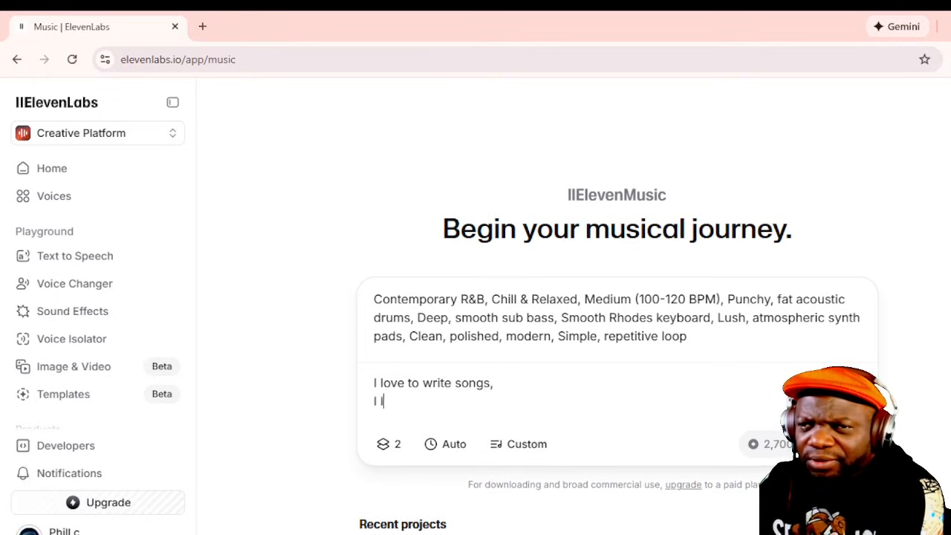
type("ove to create")
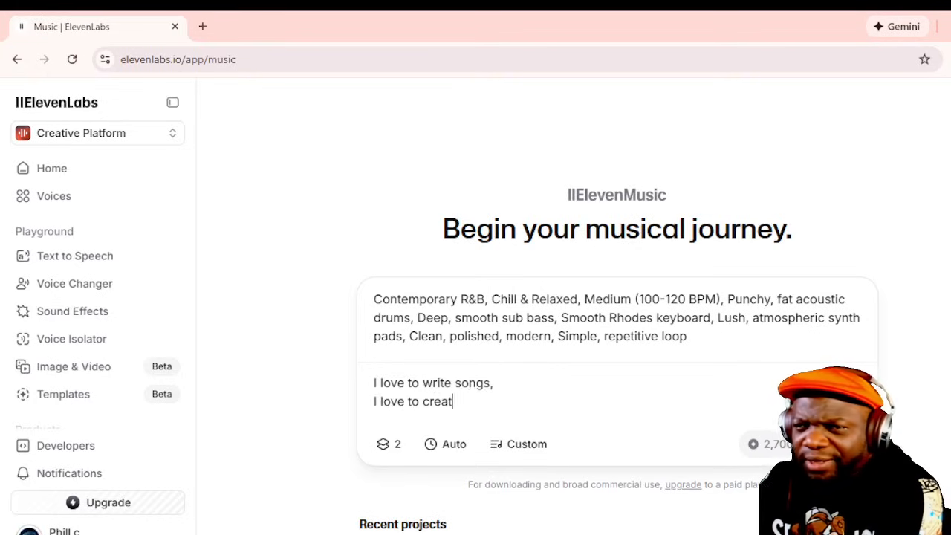
- Add two more lyric lines below: "I love to make music" and "Every single day"
key("Return")
type("I love ")
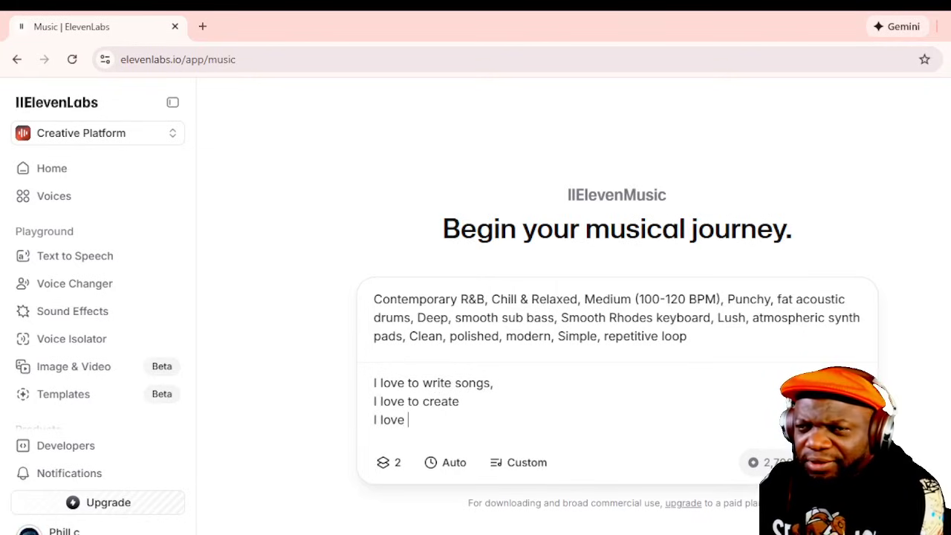
type("to make music")
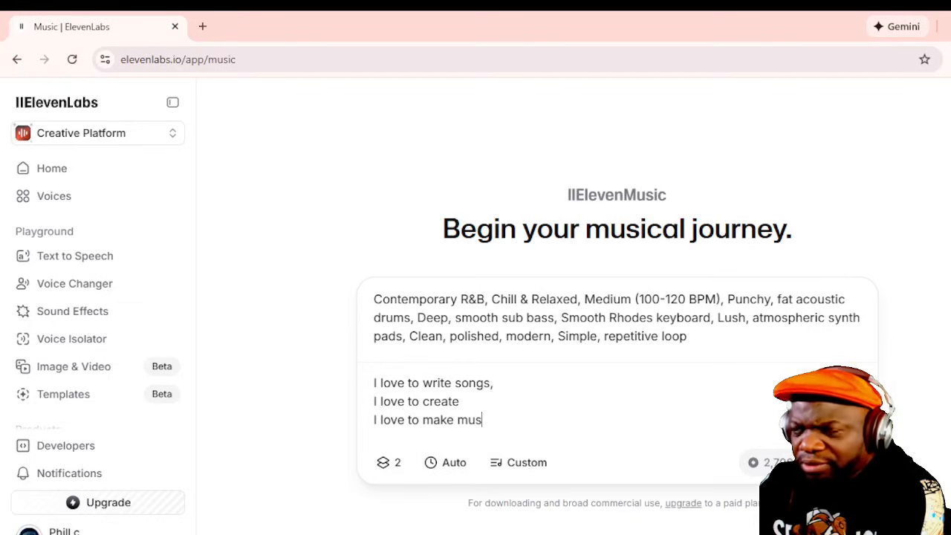
key("Return")
type("Ever")
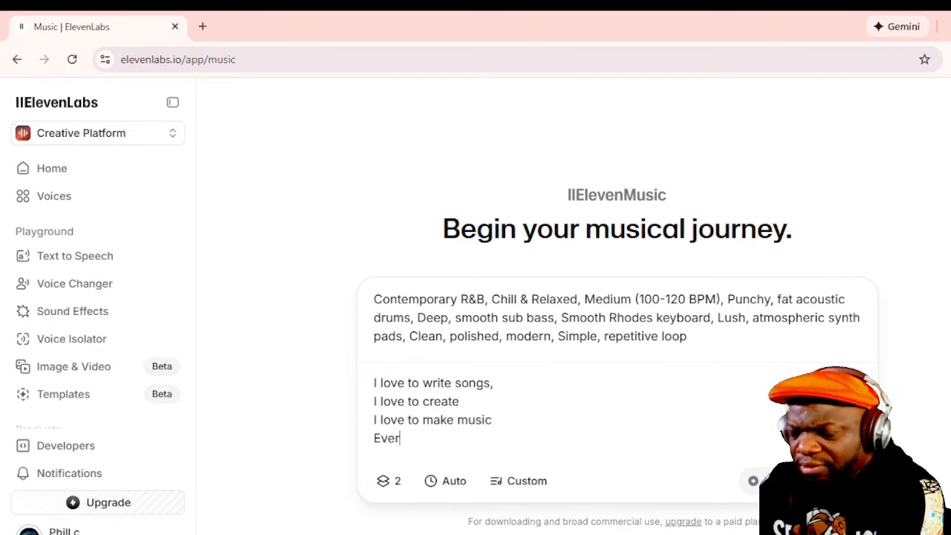
type("y single day")
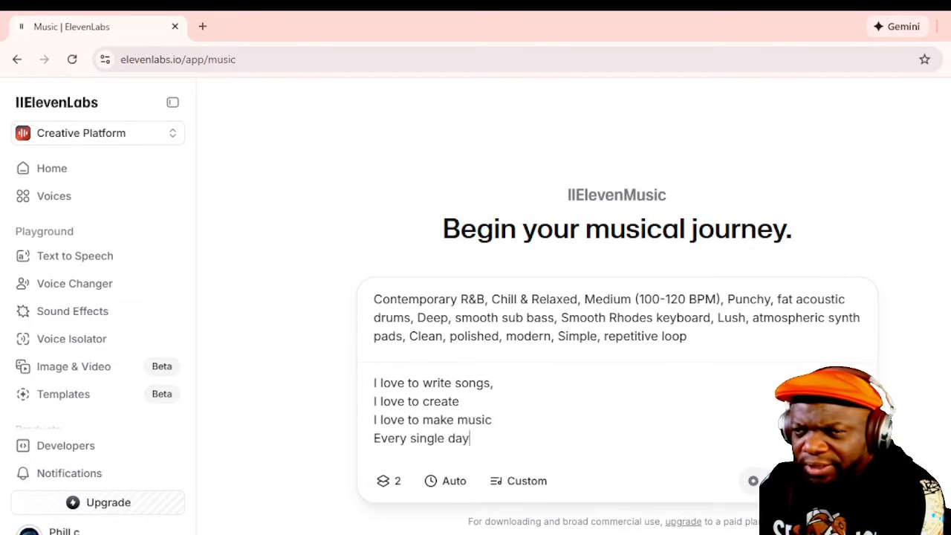
- Add the lyric lines "It's like breeze to me" and "Wild and free" below "Every single day"
key("Return")
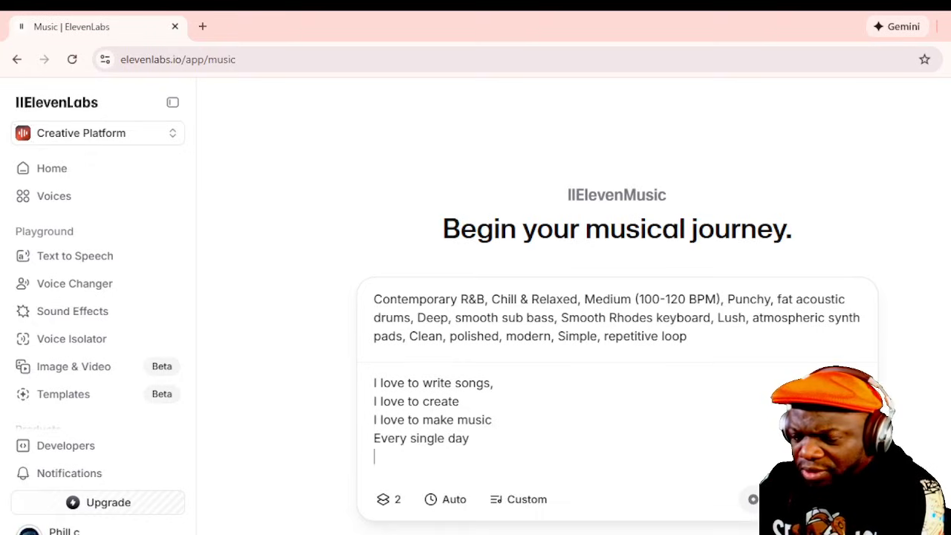
type("It's like")
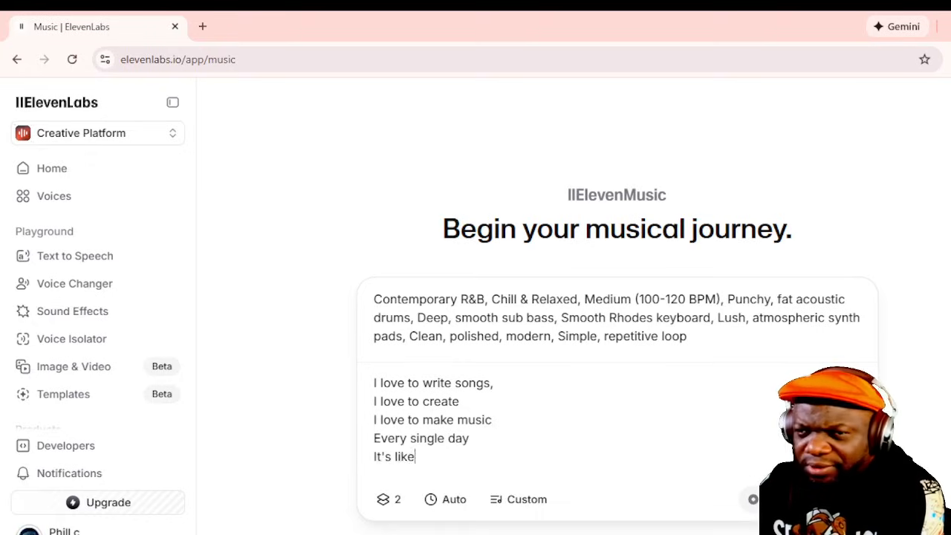
type(" breeze to me")
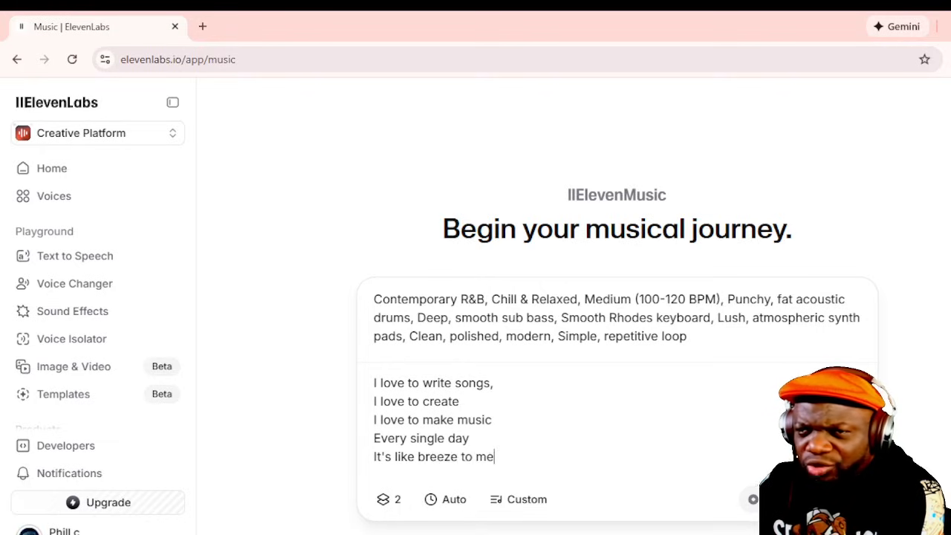
key("Return")
type("Wild and ")
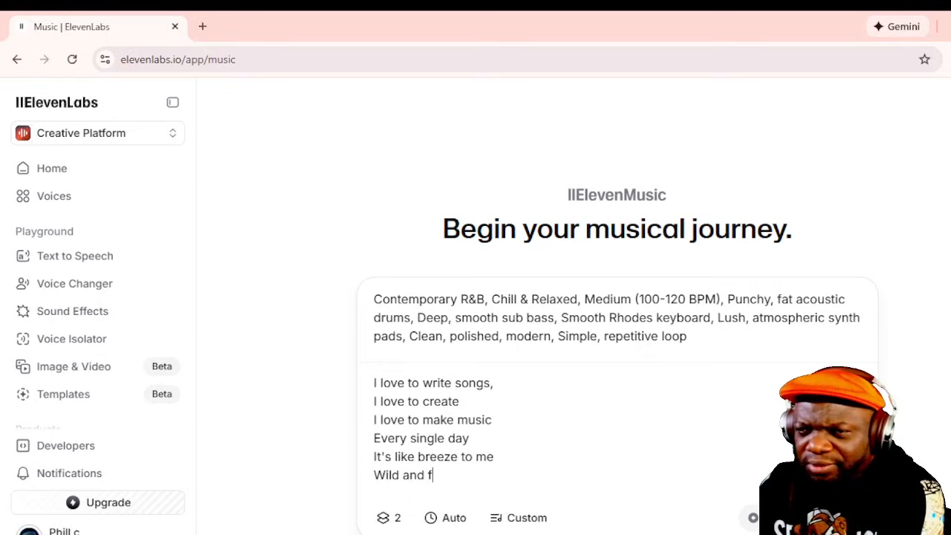
type("free")
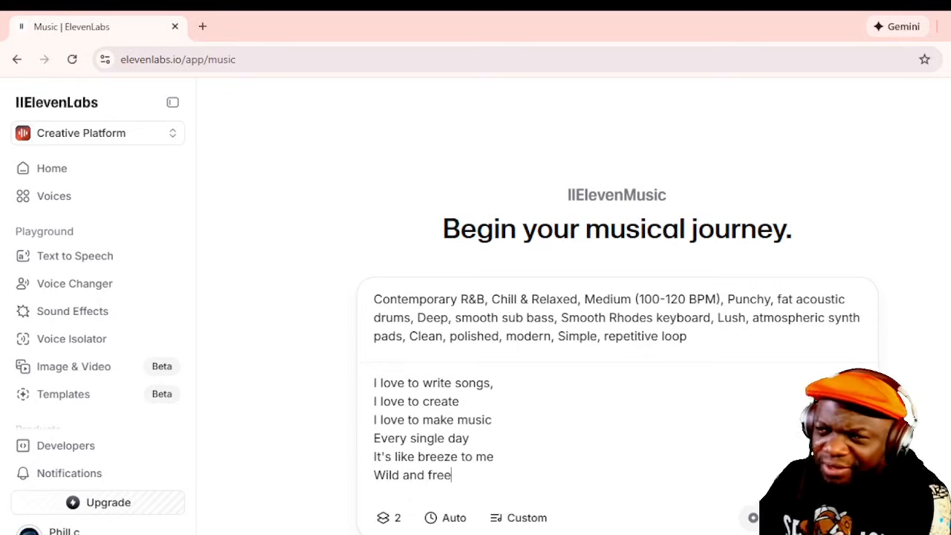
- Add a "[chorus]" section tag to the lyrics, separated from the verse by a blank line
scroll(542, 393, "down", 2)
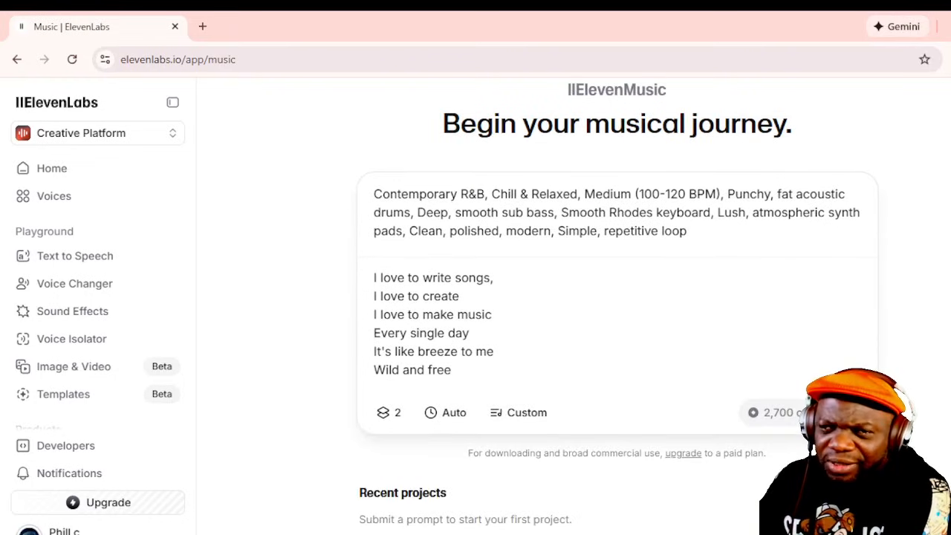
key("Return")
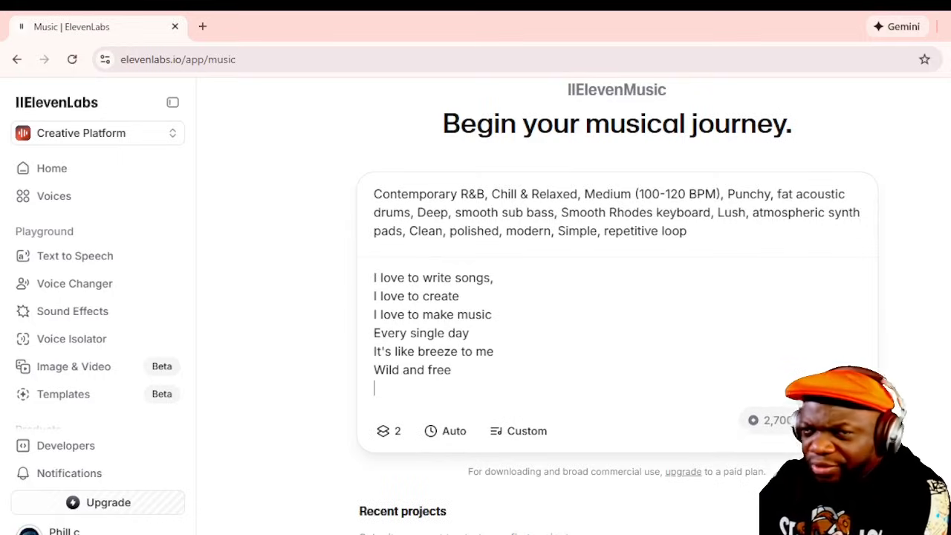
type("chor")
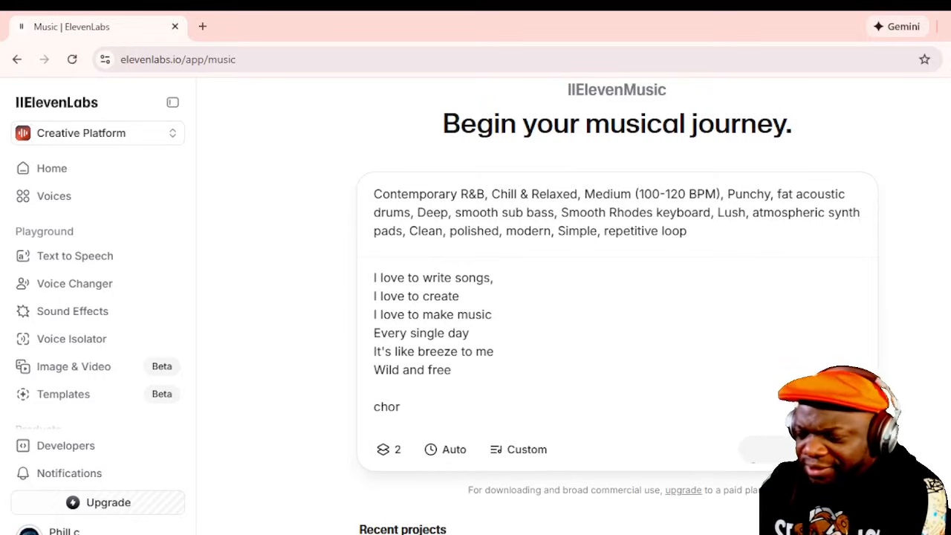
key("BackSpace")
key("BackSpace")
key("BackSpace")
key("BackSpace")
type("[")
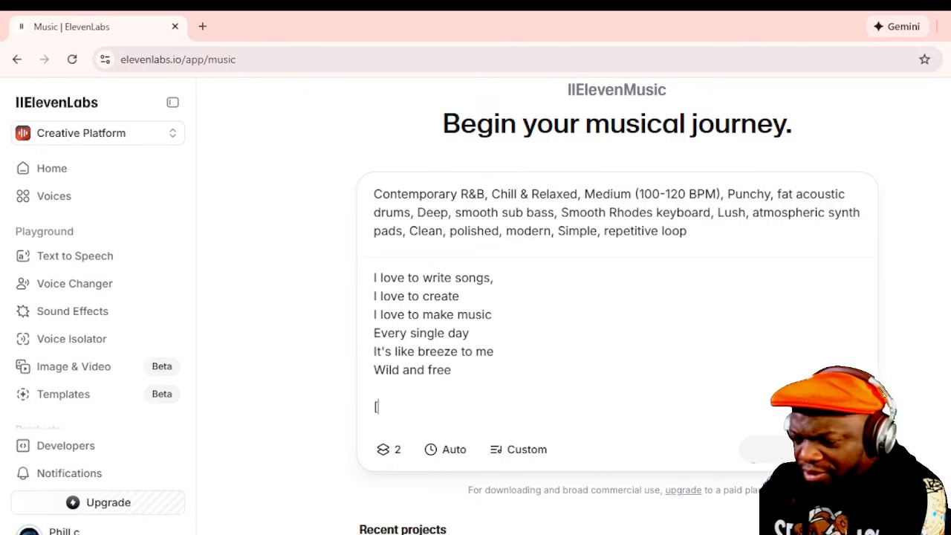
type("chorus")
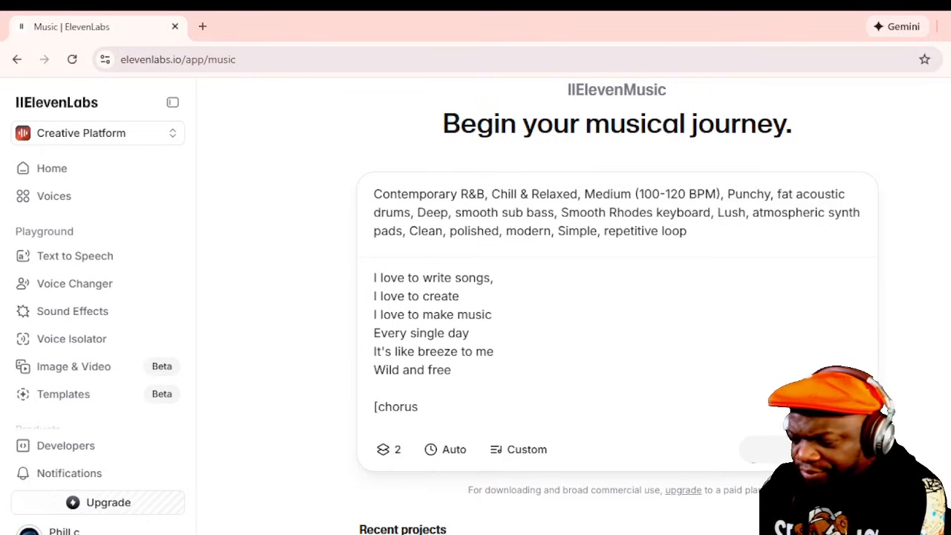
- Enter the first two chorus lines: "wild and free" and "creating is to me"
key("Return")
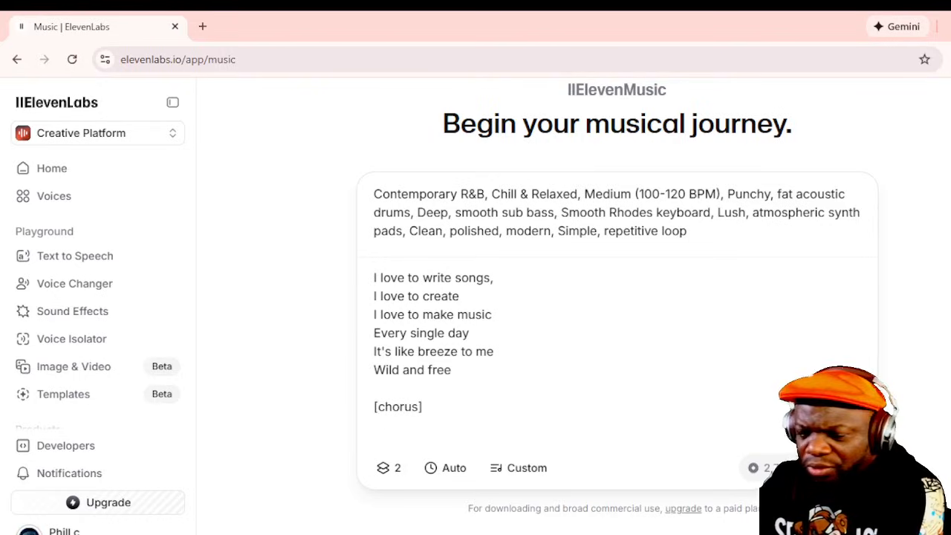
type("wild and fr")
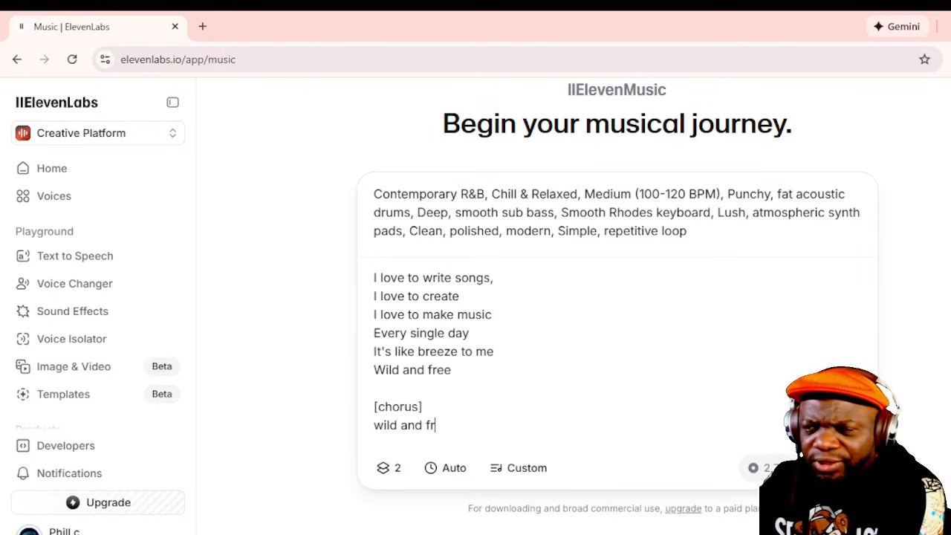
type("ee")
key("Return")
type("cre")
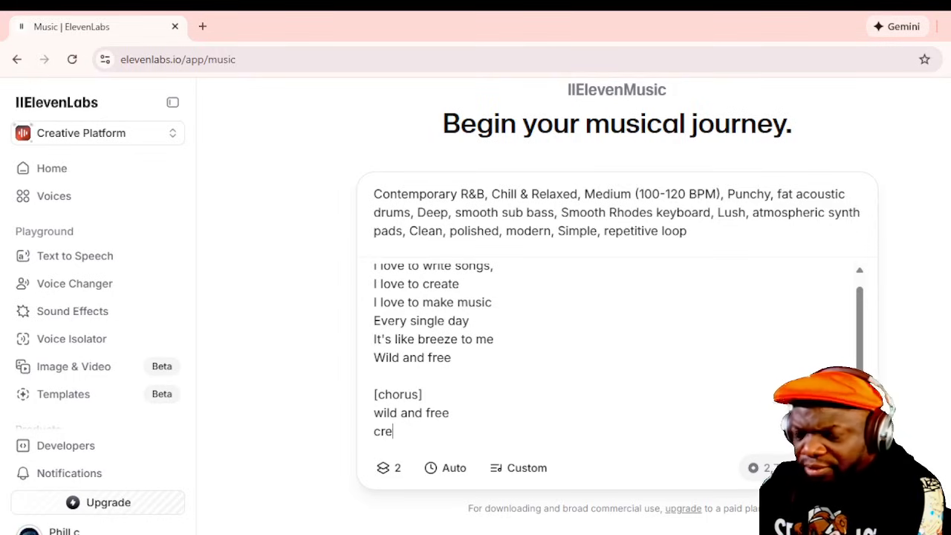
type("atning is to me")
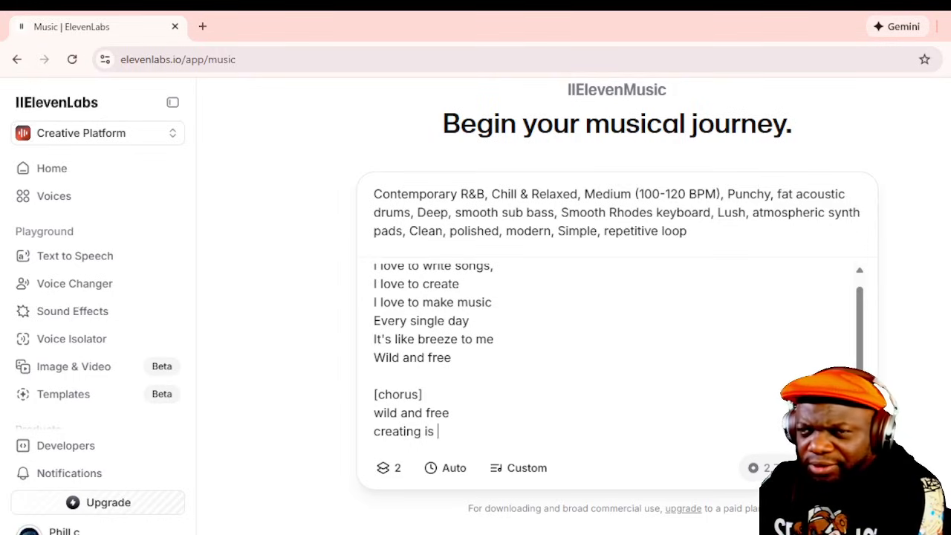
- Continue the chorus with the lines "like freedom in the sky" and "my oh my"
key("Return")
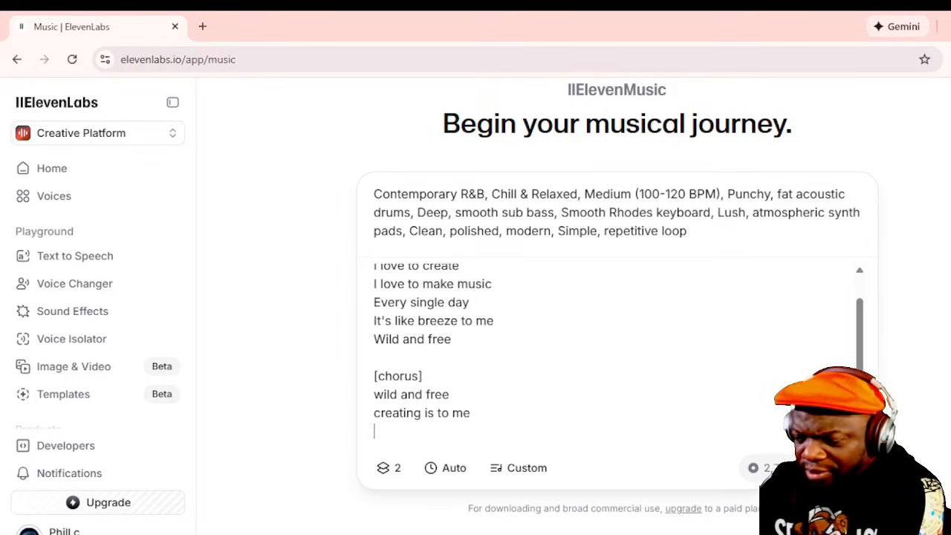
type("like")
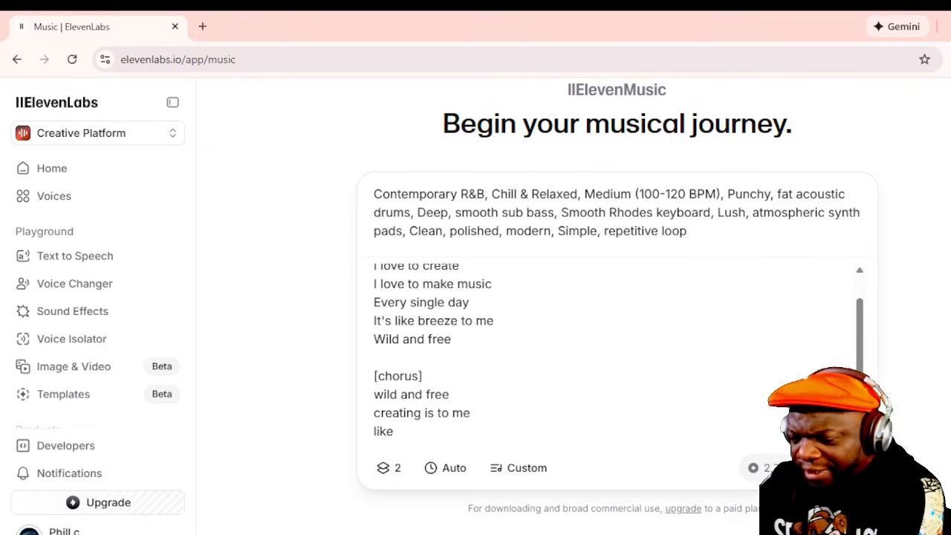
type(" freedom")
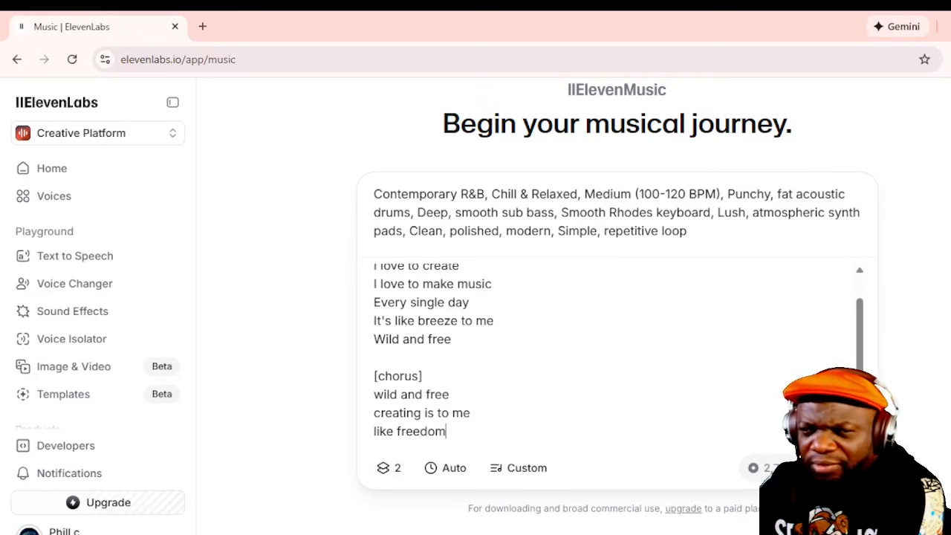
type(" in the sk")
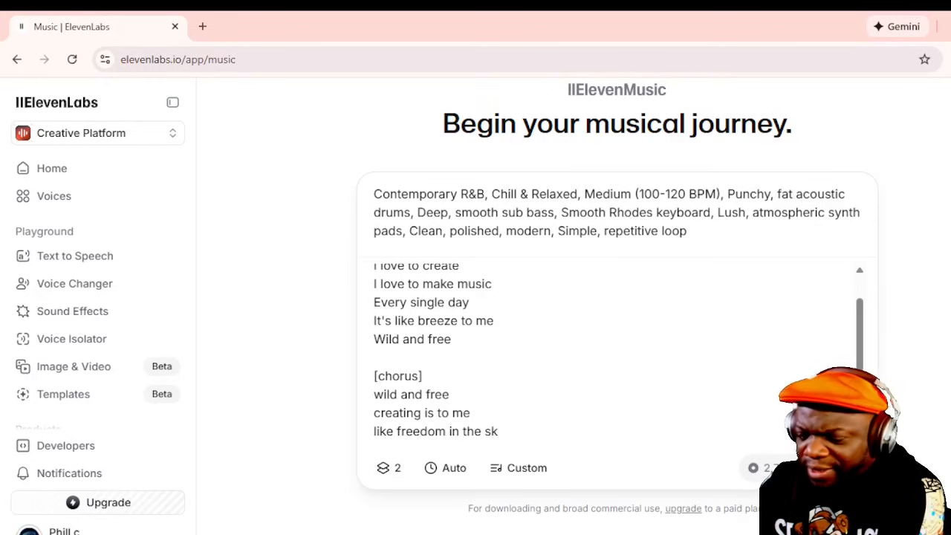
type("y")
key("Return")
type("my oh my")
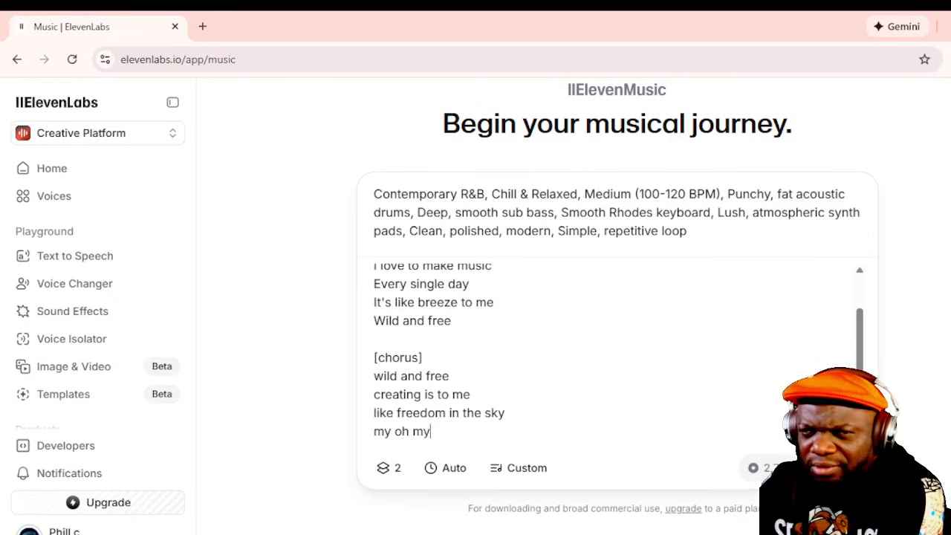
- Add the chorus lines "I love to create" and "That's my date"
key("Return")
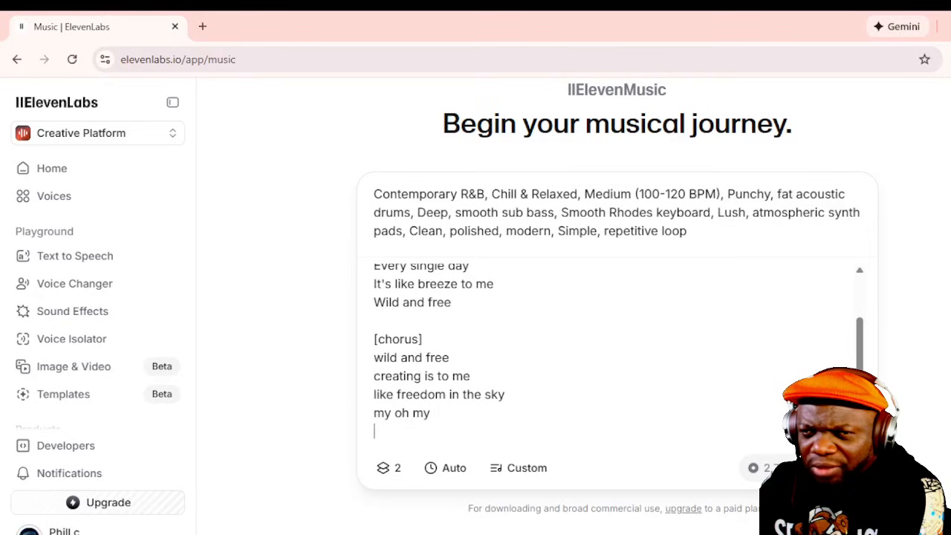
type("I love")
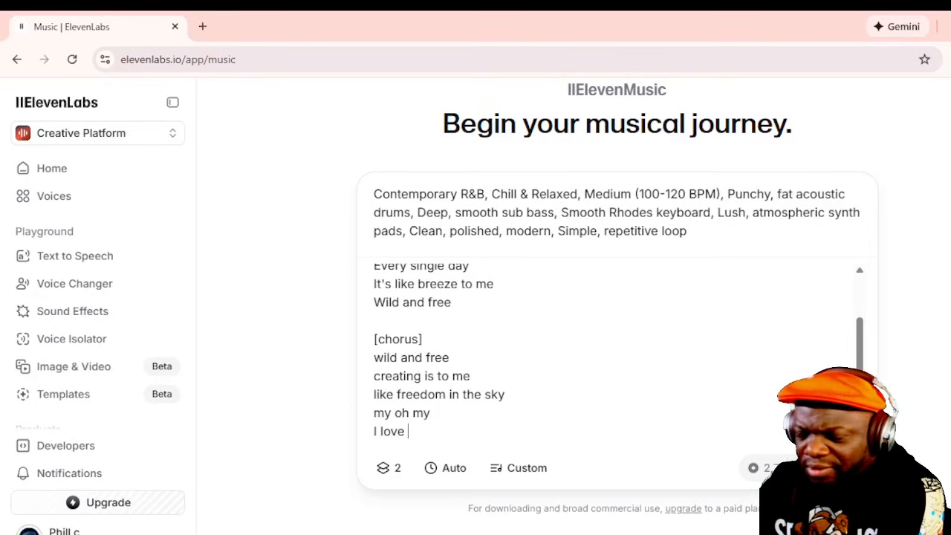
type(" to create")
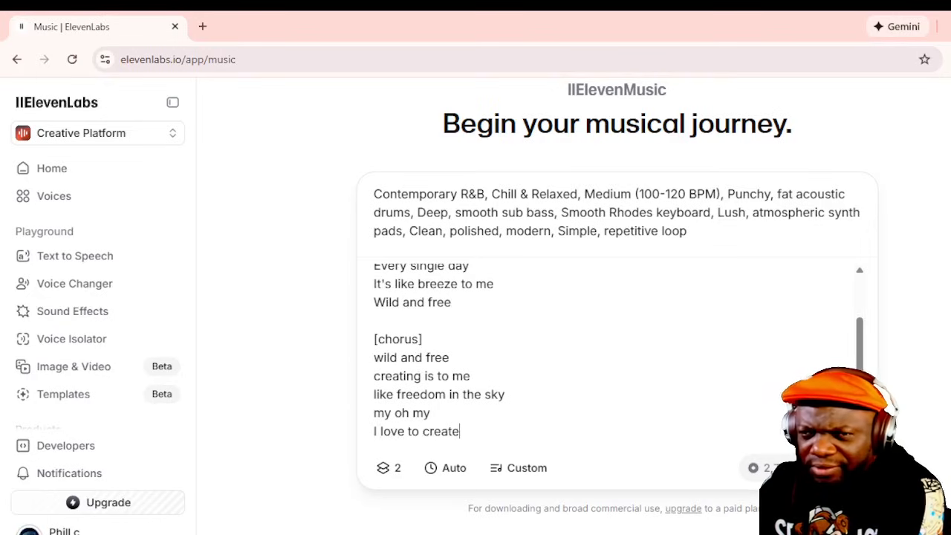
key("Return")
type("T")
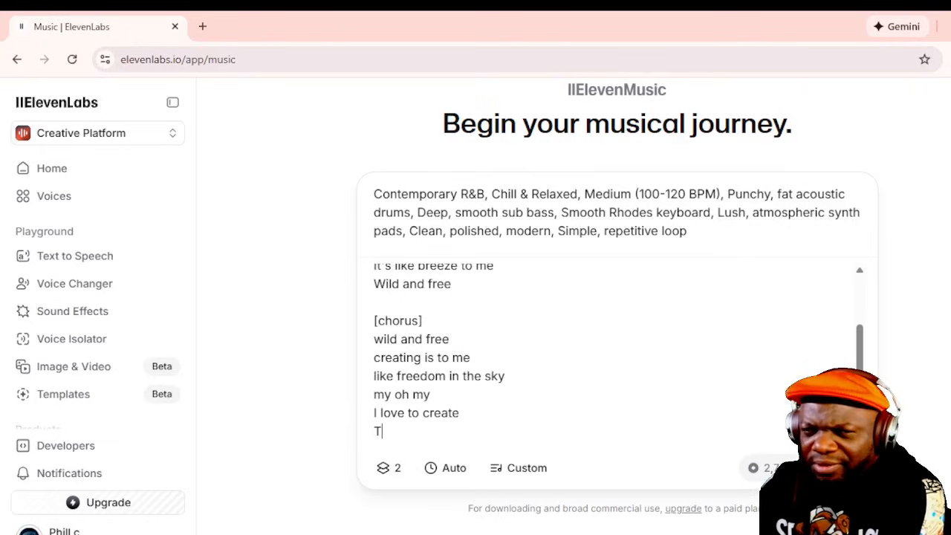
type("hat's my")
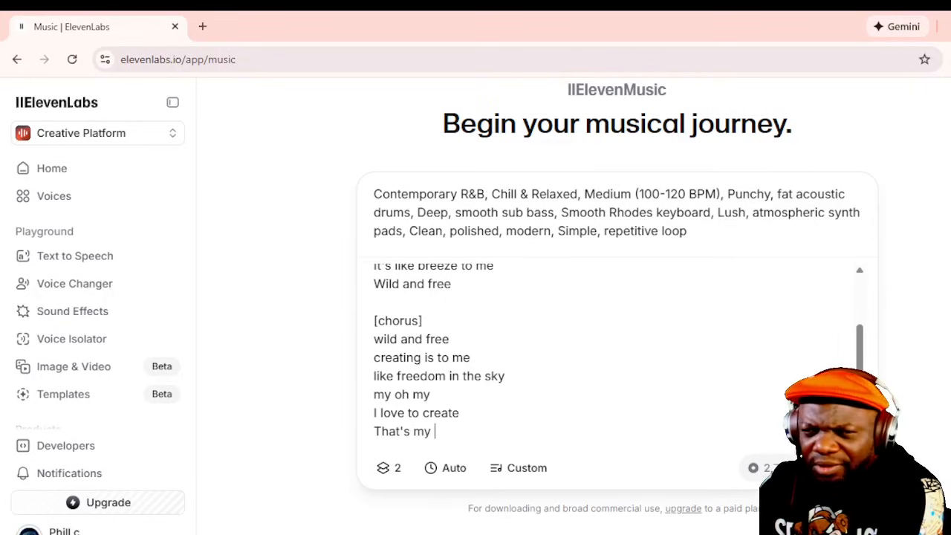
type(" date")
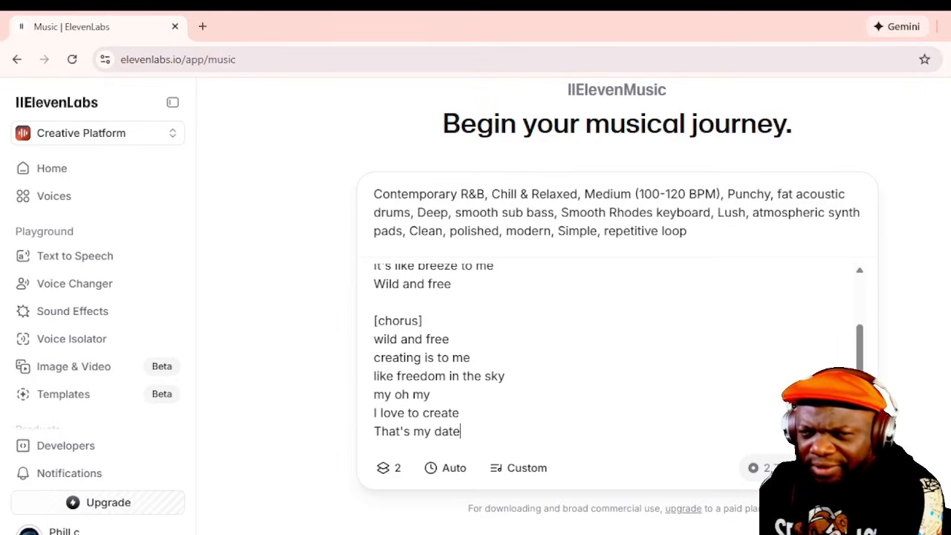
- Finish the chorus with the lines "all day long" and "create new songs"
key("Return")
type("all ")
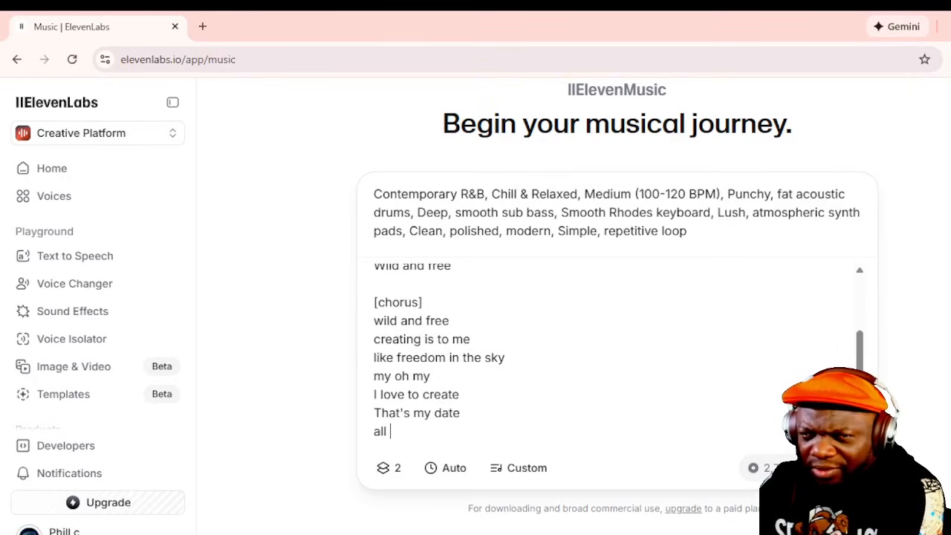
type("day long")
key("Return")
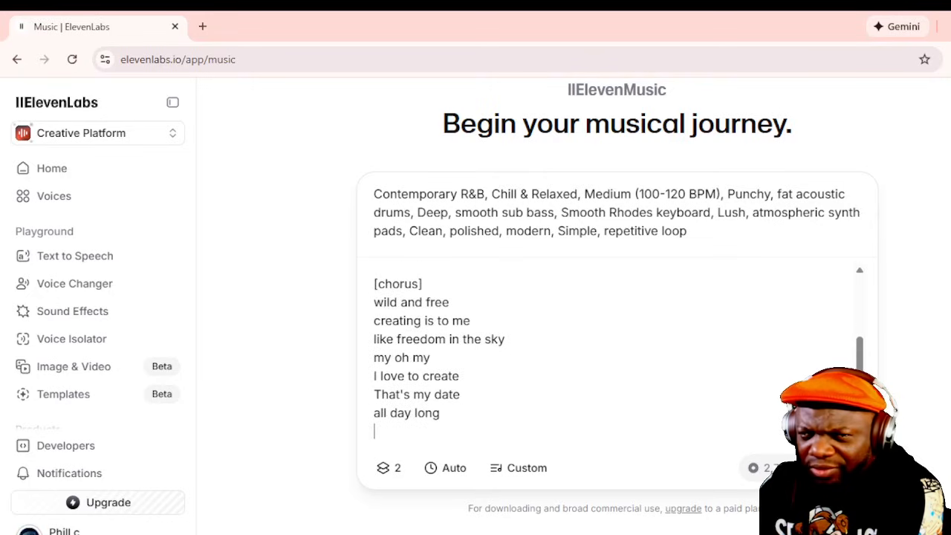
type("create")
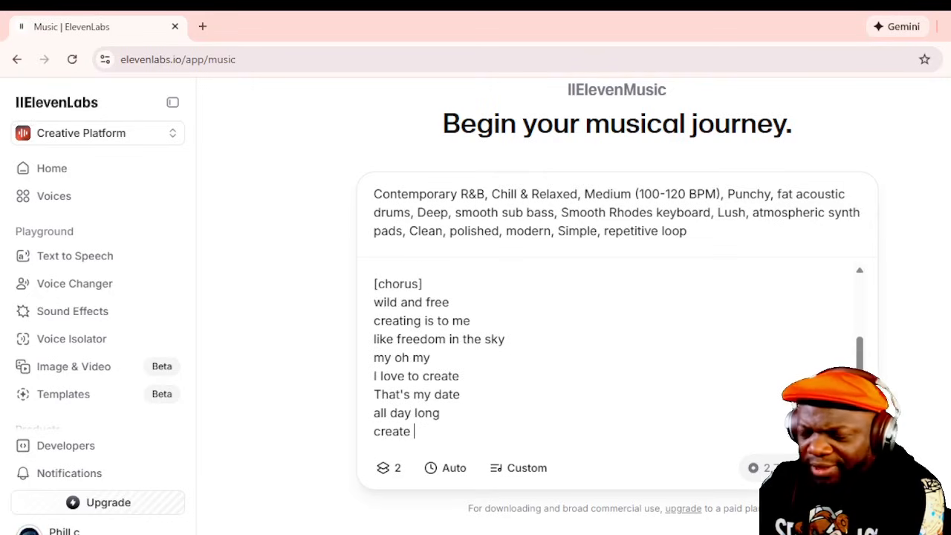
type(" new ")
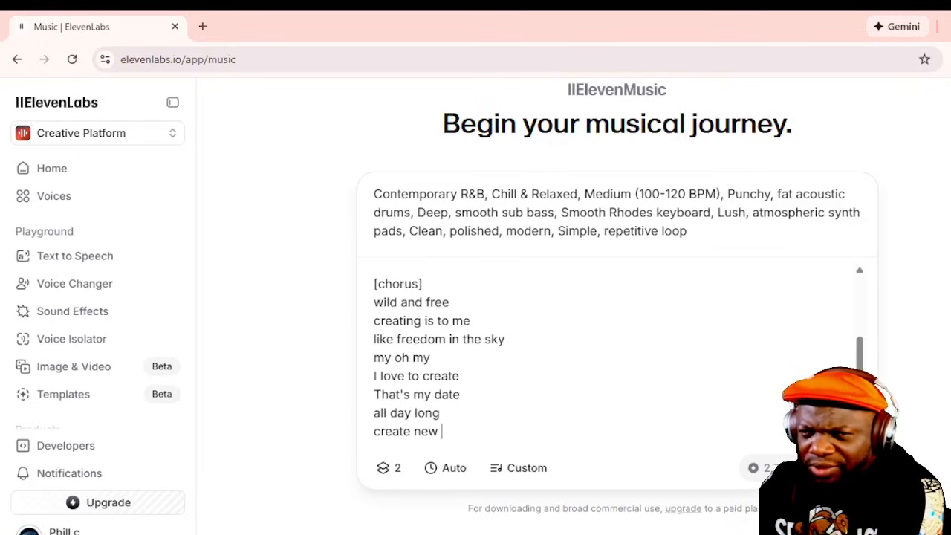
type("songs")
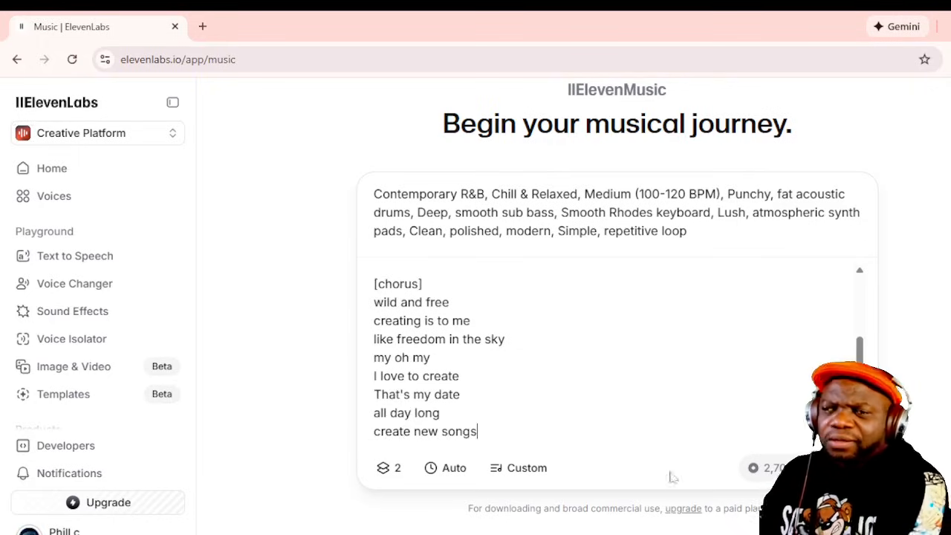
- Set the song duration to 3 minutes, keep the number of variants at 2, and generate the song
left_click(455, 474)
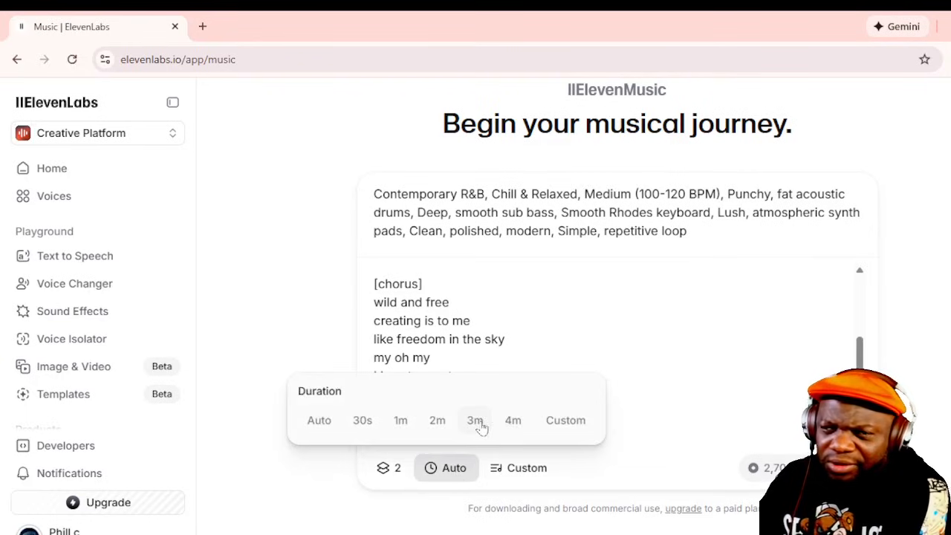
left_click(476, 422)
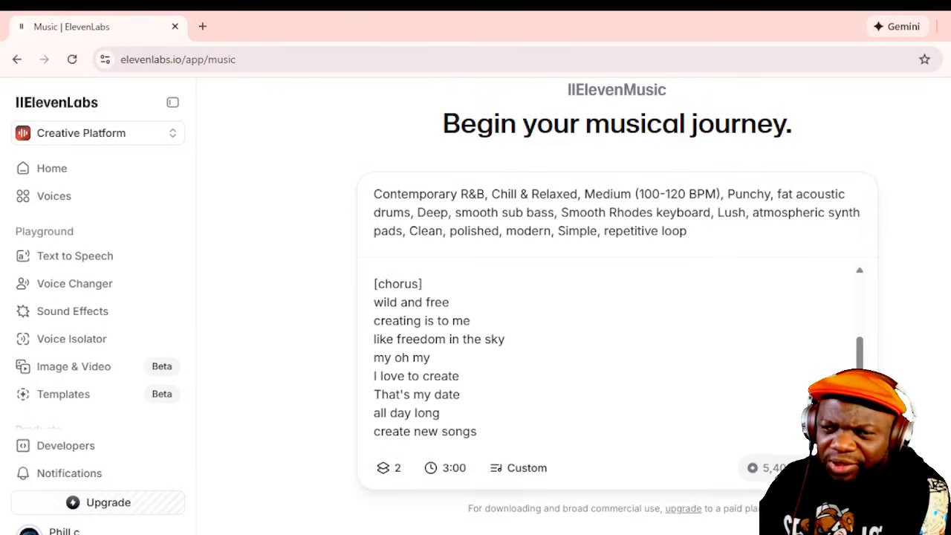
left_click(388, 470)
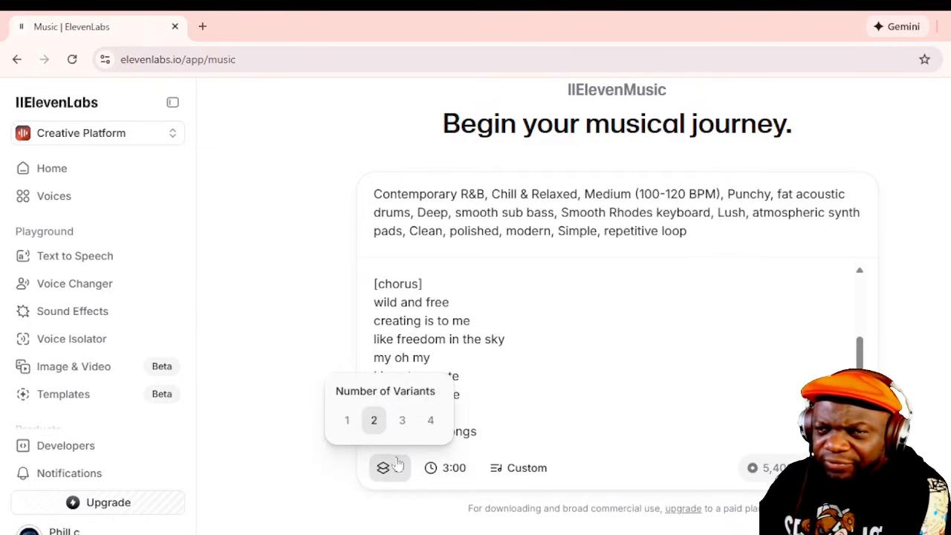
left_click(394, 470)
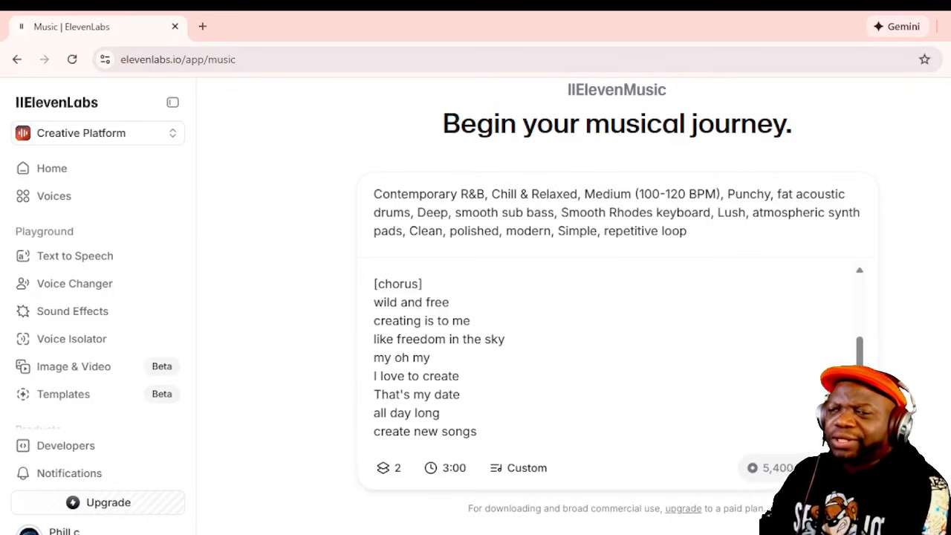
left_click(852, 468)
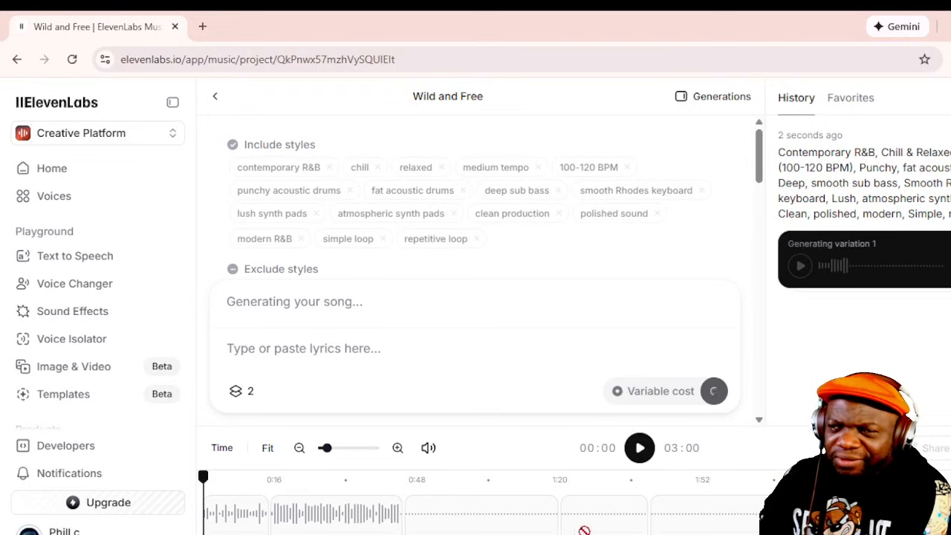
- Play Variation 1 of the generated song and lower the playback volume to 74%
left_click(641, 448)
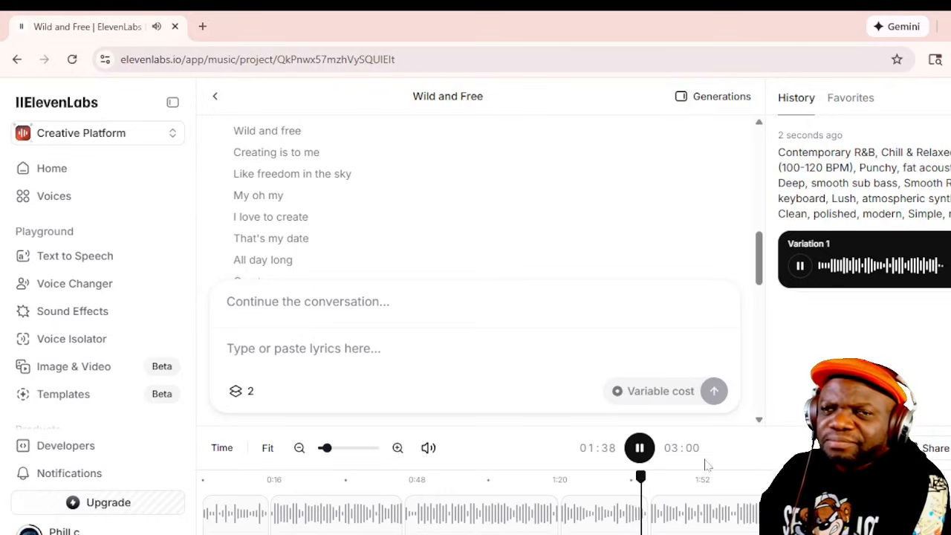
left_click(429, 450)
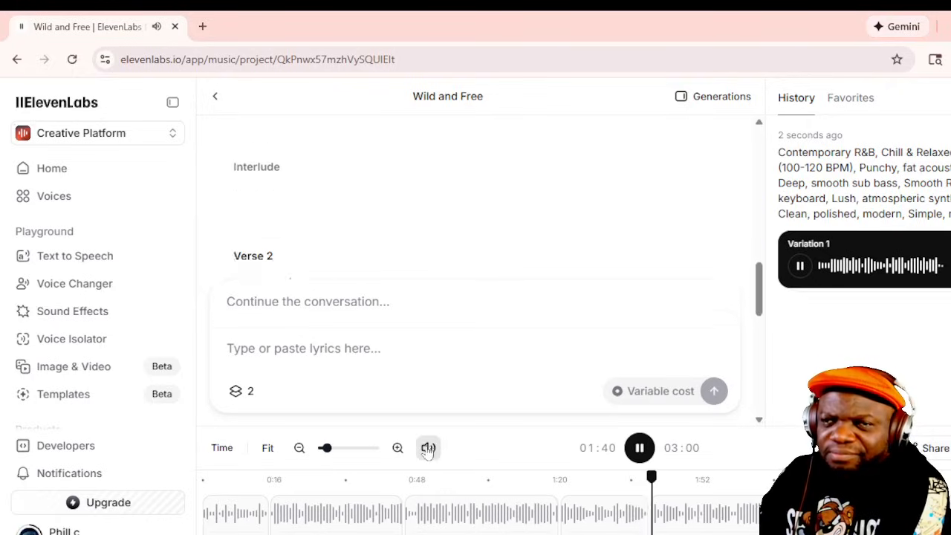
left_click_drag(429, 362, 429, 365)
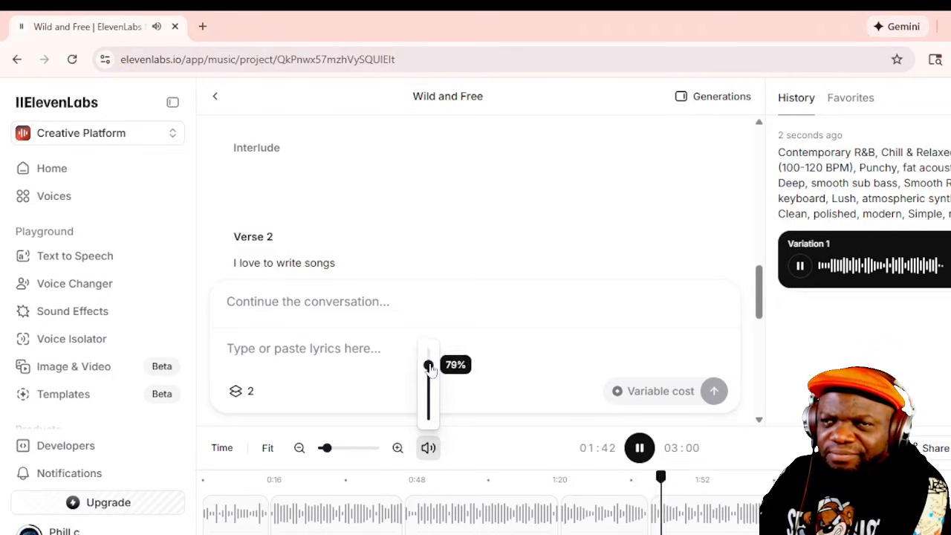
mouse_move(428, 447)
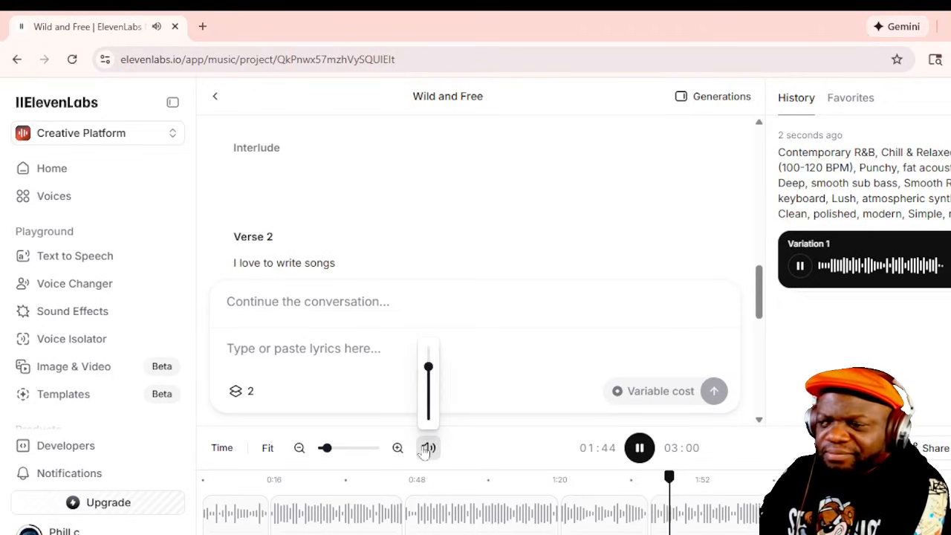
left_click_drag(428, 365, 428, 370)
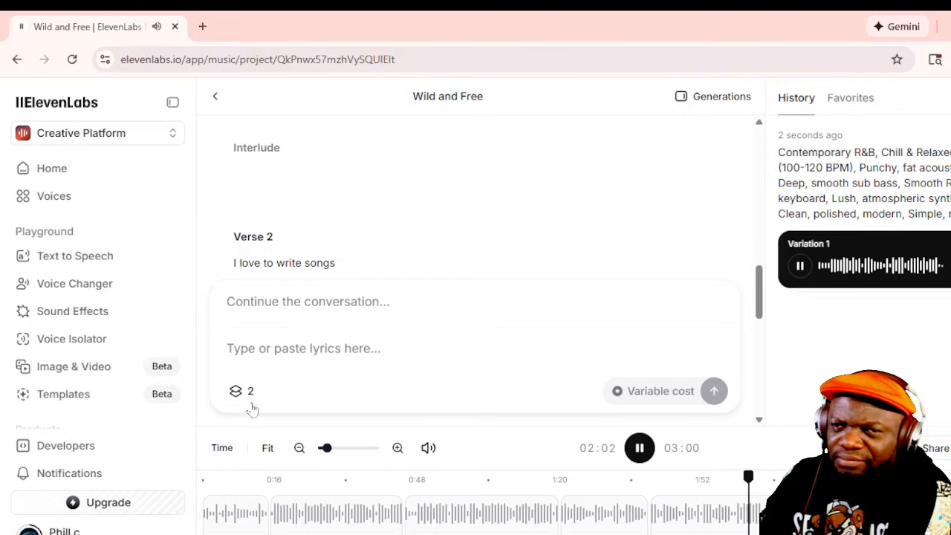
- Reduce the song's playback volume to 3% while it keeps playing
mouse_move(427, 449)
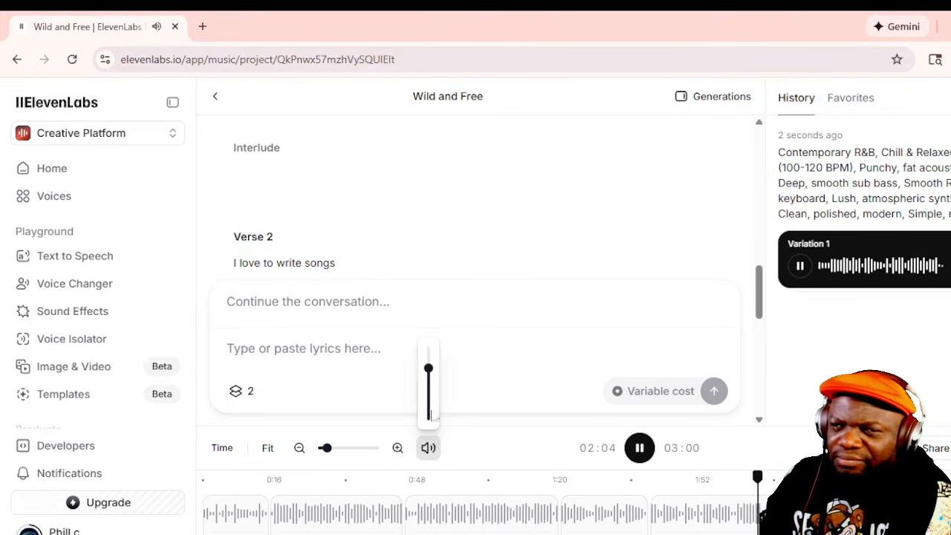
mouse_move(429, 371)
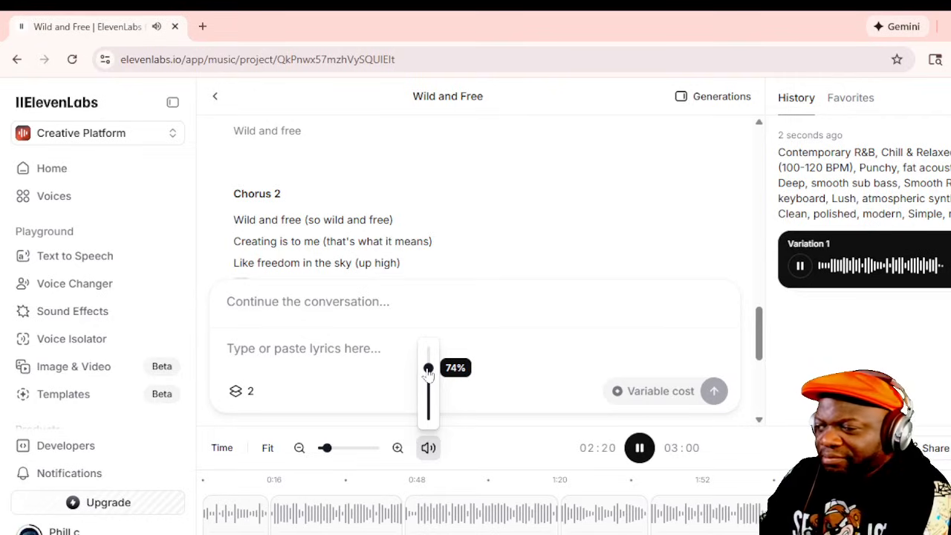
left_click_drag(429, 372, 423, 424)
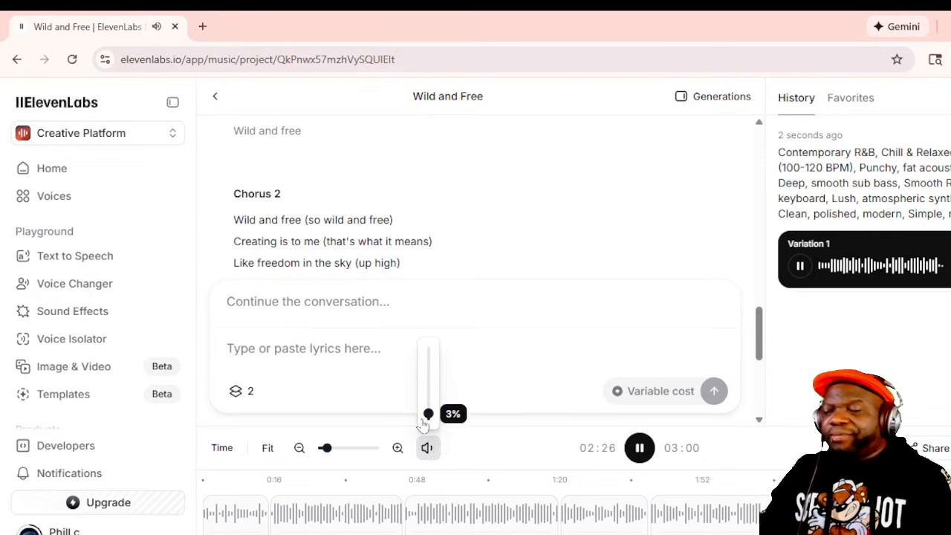